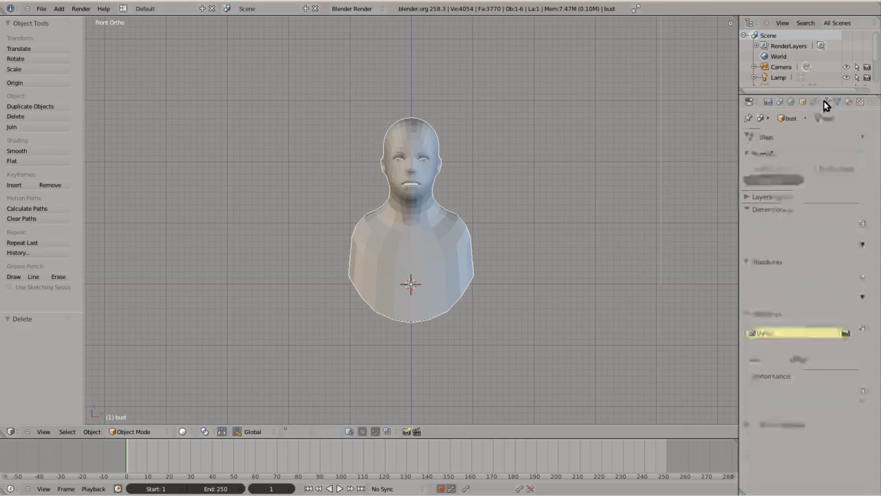
# Step: Load a custom MatCap image from the textures/matcaps folder onto the bust
pyautogui.press('n')
pyautogui.click(651, 355)
pyautogui.click(68, 219)
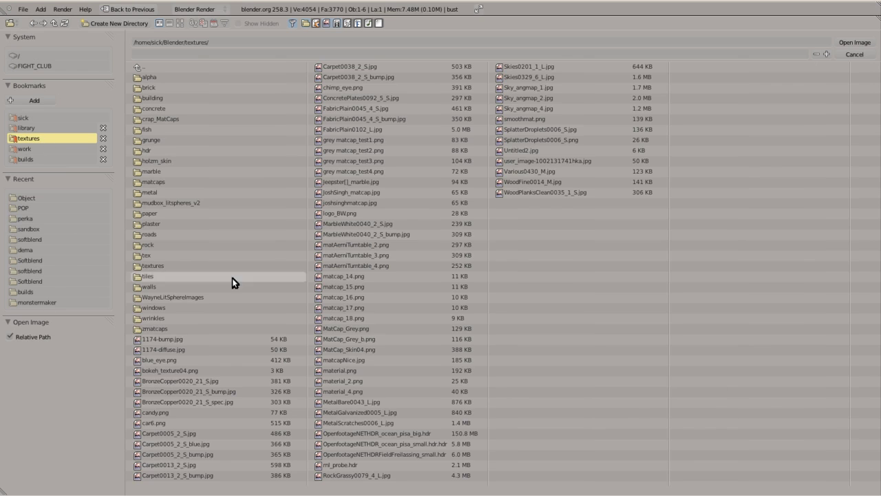
pyautogui.doubleClick(413, 339)
pyautogui.click(183, 431)
pyautogui.click(200, 393)
# Step: Zoom in on the bust and switch it into Sculpt Mode
pyautogui.press('m')
pyautogui.press('n')
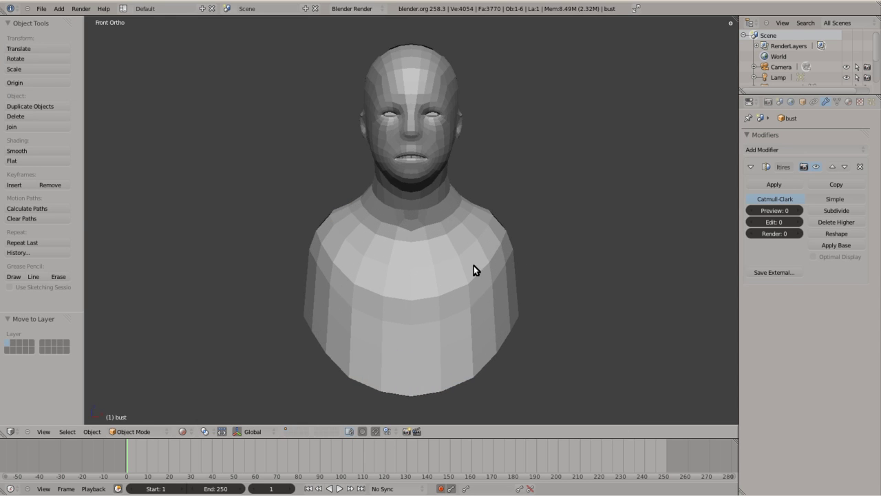
pyautogui.moveTo(84, 222); pyautogui.dragTo(146, 222)
pyautogui.hotkey('ctrl', 'Tab')
# Step: Pin the reference image window on top and set the Grab brush radius to 52
pyautogui.scroll(-2, 49, 352)
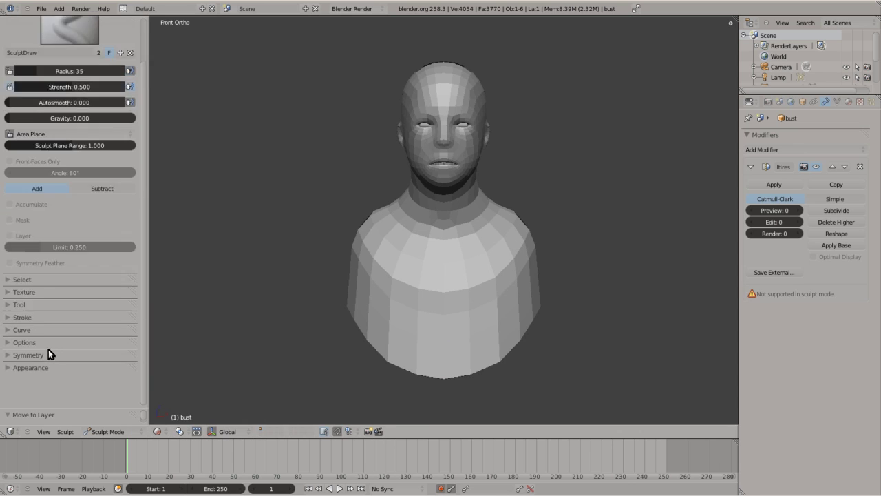
pyautogui.press('g')
pyautogui.rightClick(601, 10)
pyautogui.click(712, 67)
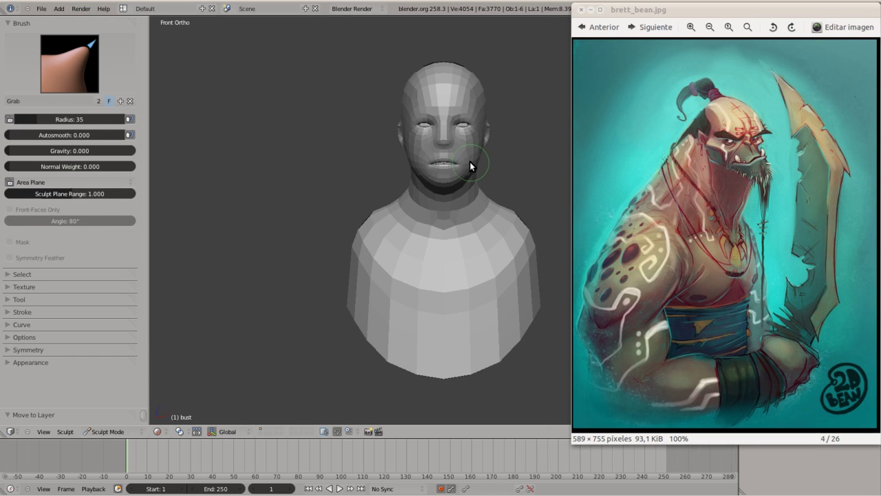
pyautogui.scroll(-2, 440, 199)
pyautogui.press('f')
pyautogui.click(384, 215)
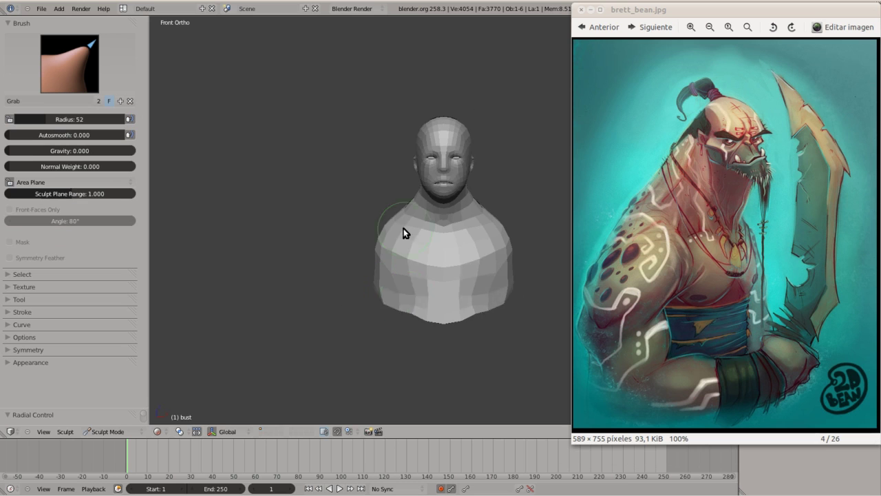
# Step: Pull the head and jaw with Grab from the right-side and front views
pyautogui.press('KP_3')
pyautogui.moveTo(488, 247); pyautogui.dragTo(466, 251, button='middle')
pyautogui.press('KP_3')
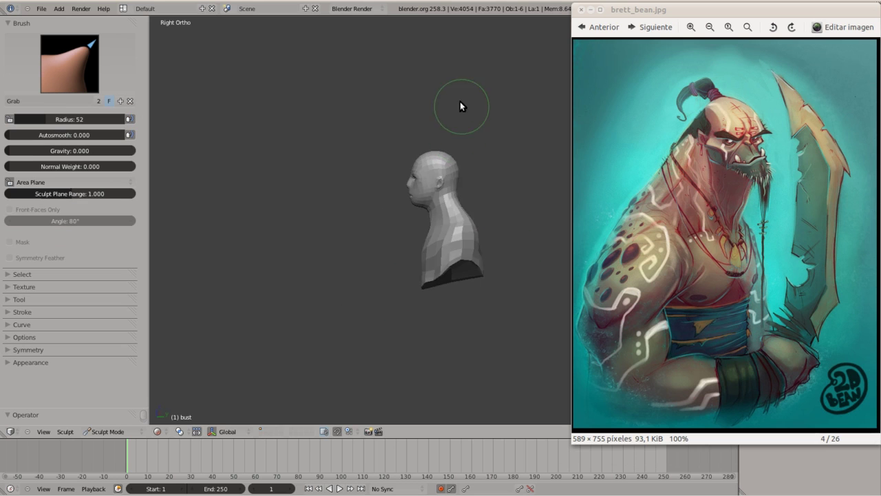
pyautogui.scroll(5, 352, 131)
pyautogui.scroll(1, 360, 176)
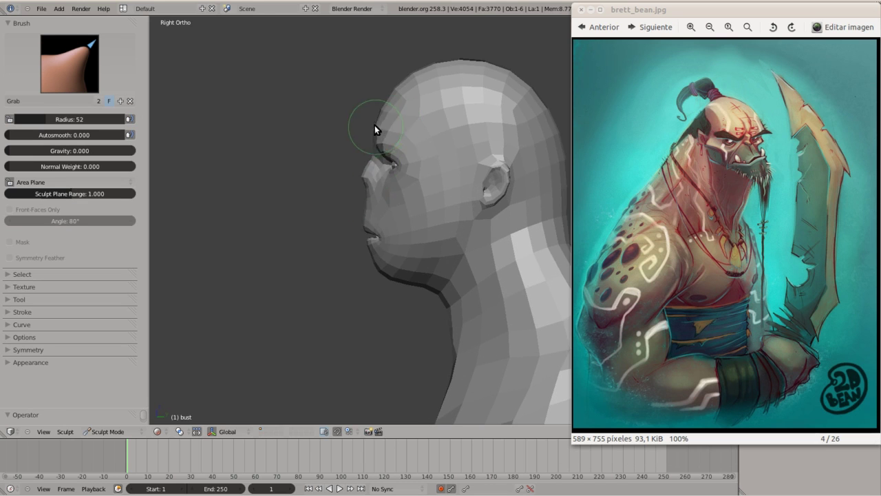
pyautogui.press('KP_1')
pyautogui.scroll(-6, 422, 177)
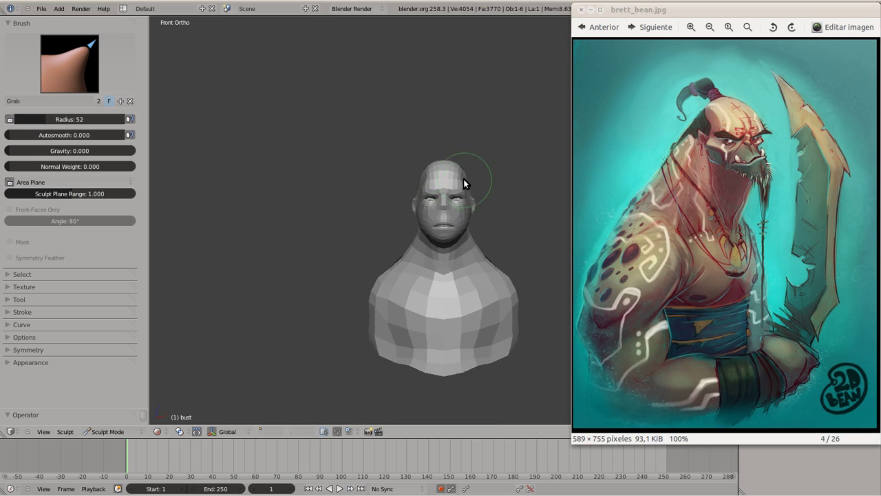
pyautogui.press('KP_3')
pyautogui.moveTo(457, 168)
pyautogui.mouseDown(button='middle')
pyautogui.moveTo(484, 232)
pyautogui.moveTo(476, 177)
pyautogui.mouseUp(button='middle')
pyautogui.press('KP_3')
pyautogui.scroll(3, 476, 177)
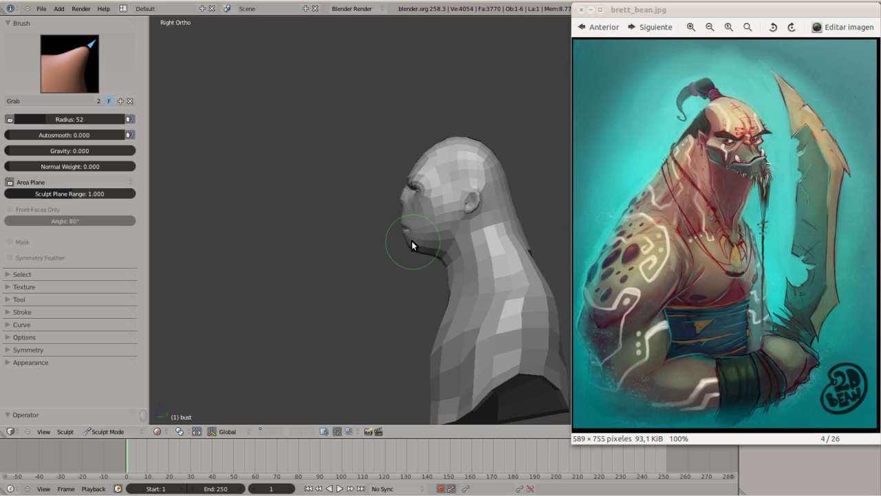
pyautogui.scroll(-4, 446, 278)
# Step: Keep Grab-shaping the face and heavy jaw from oblique, side and low angles
pyautogui.moveTo(446, 278); pyautogui.dragTo(391, 222, button='middle')
pyautogui.scroll(3, 399, 227)
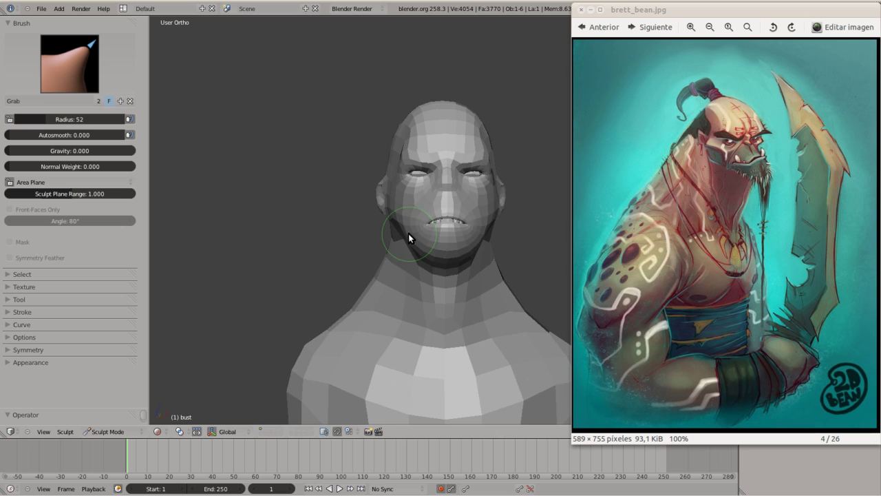
pyautogui.moveTo(393, 181); pyautogui.dragTo(372, 183, button='middle')
pyautogui.press('KP_3')
pyautogui.scroll(2, 502, 182)
pyautogui.moveTo(501, 182)
pyautogui.mouseDown(button='middle')
pyautogui.moveTo(469, 224)
pyautogui.moveTo(413, 234)
pyautogui.mouseUp(button='middle')
pyautogui.press('KP_3')
pyautogui.moveTo(368, 157)
pyautogui.mouseDown(button='middle')
pyautogui.moveTo(417, 184)
pyautogui.moveTo(375, 234)
pyautogui.moveTo(373, 128)
pyautogui.moveTo(415, 86)
pyautogui.moveTo(343, 95)
pyautogui.moveTo(305, 138)
pyautogui.moveTo(407, 147)
pyautogui.mouseUp(button='middle')
# Step: Broaden the neck and back with Grab from front, side and rear views
pyautogui.scroll(2, 375, 235)
pyautogui.scroll(-3, 407, 147)
pyautogui.press('KP_1')
pyautogui.press('KP_3')
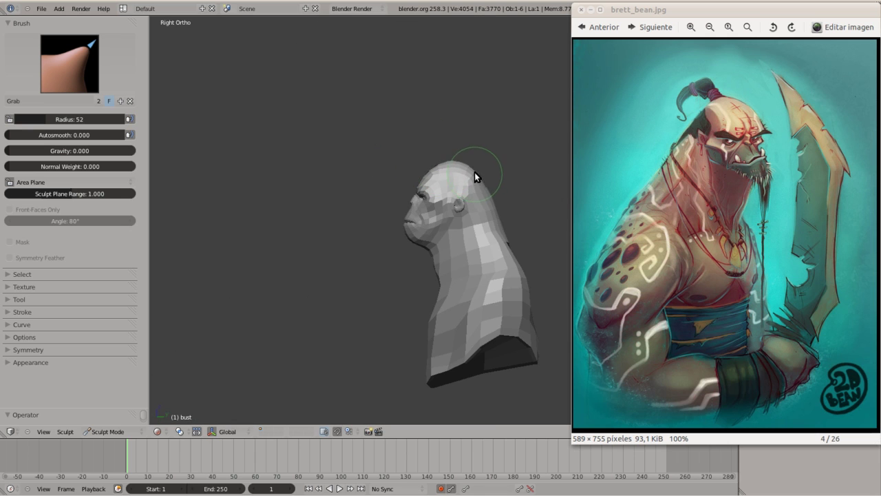
pyautogui.moveTo(525, 346)
pyautogui.mouseDown(button='middle')
pyautogui.moveTo(467, 224)
pyautogui.moveTo(299, 118)
pyautogui.mouseUp(button='middle')
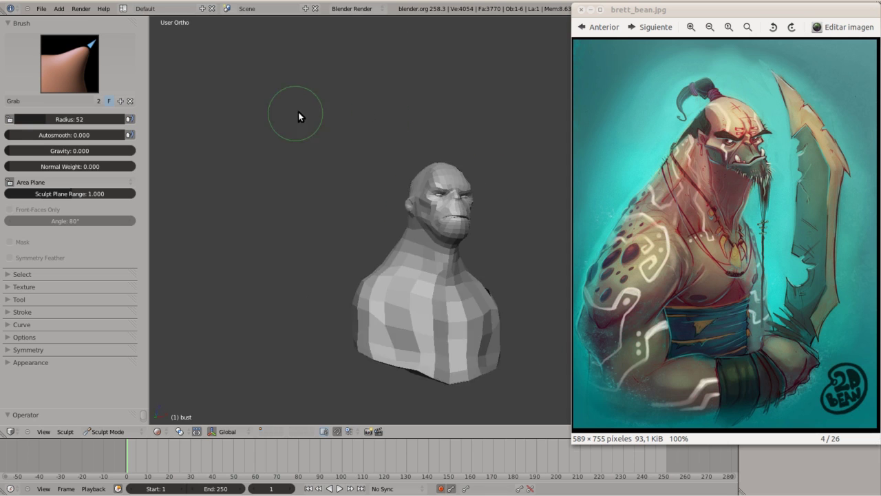
pyautogui.press('KP_1')
pyautogui.scroll(2, 401, 213)
pyautogui.press('ctrl+KP_1')
# Step: Build up clay on the orc's brow ridges, cheek furrows, mouth and neck
pyautogui.moveTo(480, 214)
pyautogui.mouseDown(button='middle')
pyautogui.moveTo(482, 166)
pyautogui.moveTo(515, 166)
pyautogui.moveTo(458, 214)
pyautogui.moveTo(496, 230)
pyautogui.moveTo(459, 234)
pyautogui.moveTo(410, 174)
pyautogui.moveTo(481, 214)
pyautogui.moveTo(346, 176)
pyautogui.mouseUp(button='middle')
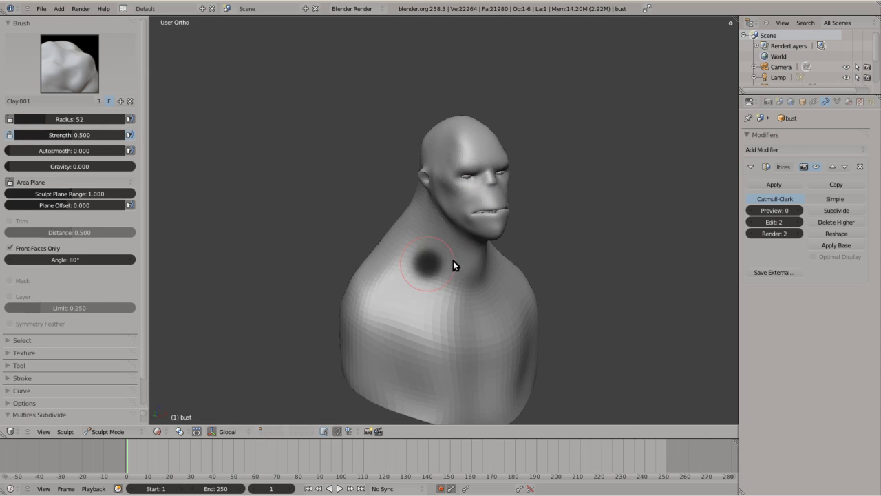
pyautogui.moveTo(388, 206)
pyautogui.mouseDown(button='middle')
pyautogui.moveTo(481, 324)
pyautogui.moveTo(492, 236)
pyautogui.moveTo(463, 305)
pyautogui.moveTo(407, 256)
pyautogui.moveTo(415, 209)
pyautogui.moveTo(374, 126)
pyautogui.moveTo(486, 104)
pyautogui.moveTo(527, 121)
pyautogui.moveTo(432, 75)
pyautogui.moveTo(414, 170)
pyautogui.moveTo(437, 122)
pyautogui.moveTo(463, 171)
pyautogui.moveTo(498, 310)
pyautogui.moveTo(370, 315)
pyautogui.moveTo(487, 407)
pyautogui.moveTo(507, 335)
pyautogui.moveTo(382, 231)
pyautogui.moveTo(426, 258)
pyautogui.moveTo(445, 232)
pyautogui.moveTo(454, 172)
pyautogui.moveTo(482, 183)
pyautogui.moveTo(372, 216)
pyautogui.moveTo(446, 228)
pyautogui.moveTo(489, 260)
pyautogui.moveTo(451, 138)
pyautogui.moveTo(531, 222)
pyautogui.moveTo(449, 241)
pyautogui.moveTo(425, 184)
pyautogui.moveTo(393, 172)
pyautogui.mouseUp(button='middle')
pyautogui.scroll(3, 415, 209)
pyautogui.scroll(-2, 413, 169)
pyautogui.scroll(2, 426, 259)
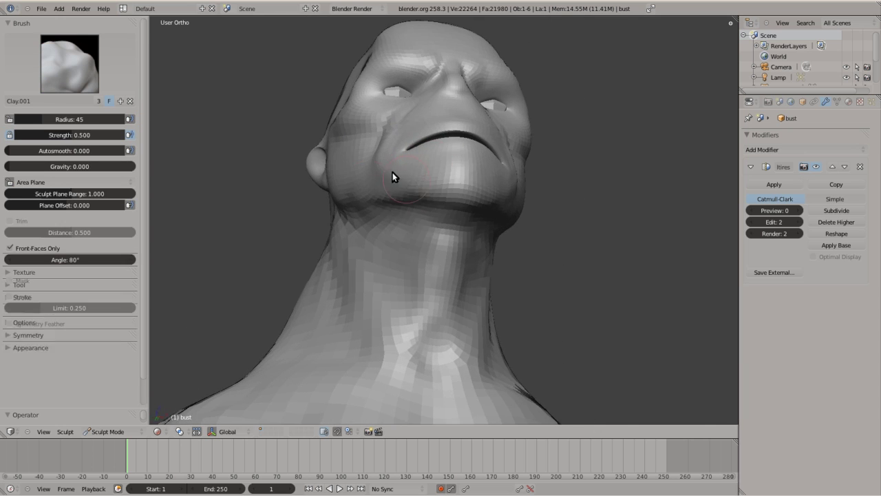
pyautogui.press('KP_1')
pyautogui.press('g')
pyautogui.press('KP_3')
# Step: Deepen the orc's brow with the Clay brush from a left three-quarter view
pyautogui.moveTo(340, 197)
pyautogui.mouseDown(button='middle')
pyautogui.moveTo(365, 168)
pyautogui.moveTo(369, 183)
pyautogui.moveTo(523, 170)
pyautogui.moveTo(353, 146)
pyautogui.moveTo(478, 219)
pyautogui.mouseUp(button='middle')
pyautogui.scroll(3, 353, 147)
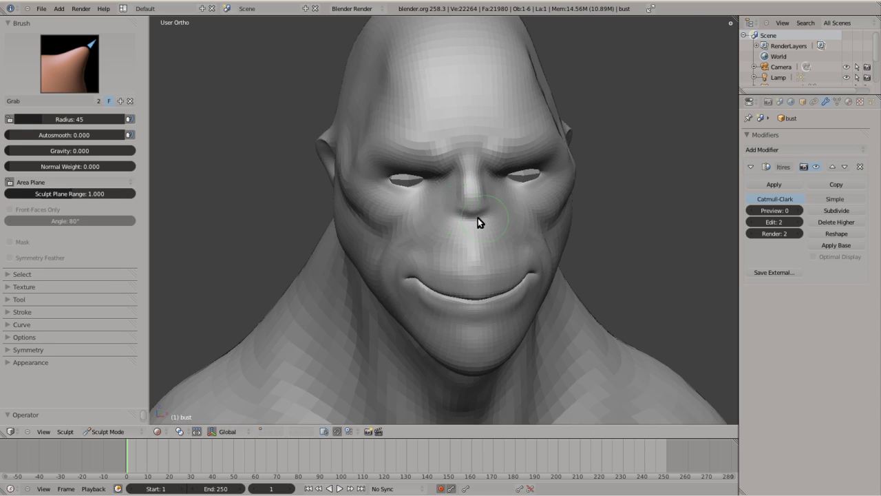
pyautogui.press('c')
pyautogui.moveTo(437, 276); pyautogui.dragTo(493, 267, button='middle')
pyautogui.scroll(3, 486, 225)
pyautogui.scroll(-3, 485, 224)
pyautogui.moveTo(485, 225)
pyautogui.mouseDown(button='middle')
pyautogui.moveTo(429, 258)
pyautogui.moveTo(407, 183)
pyautogui.moveTo(354, 187)
pyautogui.moveTo(330, 161)
pyautogui.moveTo(410, 223)
pyautogui.moveTo(447, 222)
pyautogui.moveTo(432, 223)
pyautogui.moveTo(419, 205)
pyautogui.moveTo(310, 200)
pyautogui.mouseUp(button='middle')
# Step: Reshape with Grab, then add Clay ridges along the upper and lower eyelids
pyautogui.press('g')
pyautogui.scroll(-3, 330, 161)
pyautogui.press('c')
pyautogui.keyDown('ctrl'); pyautogui.scroll(-2, 62, 89); pyautogui.keyUp('ctrl')
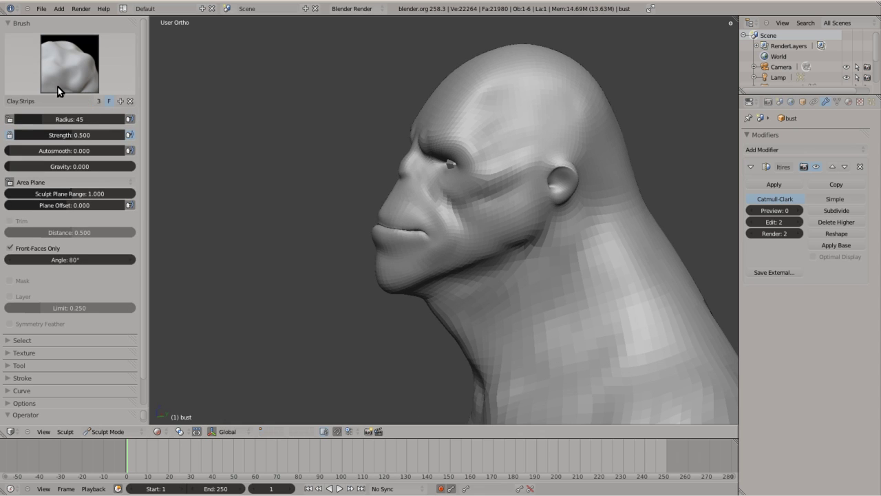
pyautogui.moveTo(500, 156)
pyautogui.mouseDown(button='middle')
pyautogui.moveTo(486, 142)
pyautogui.moveTo(523, 110)
pyautogui.moveTo(438, 75)
pyautogui.mouseUp(button='middle')
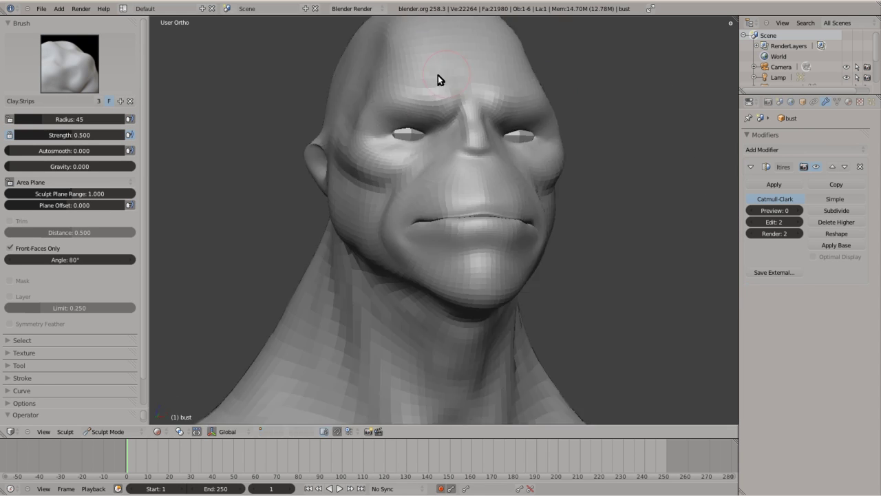
pyautogui.scroll(10, 526, 181)
pyautogui.moveTo(525, 181)
pyautogui.mouseDown()
pyautogui.moveTo(264, 179)
pyautogui.moveTo(477, 195)
pyautogui.moveTo(482, 144)
pyautogui.mouseUp()
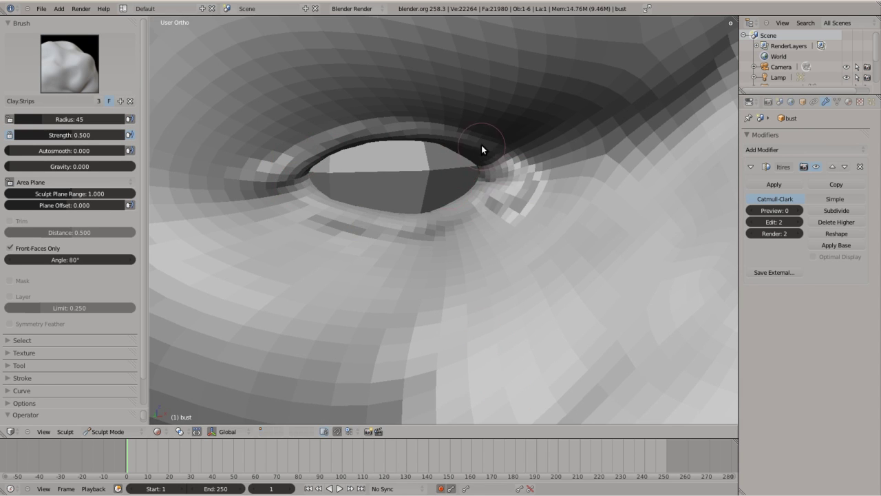
# Step: Sharpen the eye sockets, nose bridge and nose-to-cheek folds from three-quarter and front views
pyautogui.scroll(-5, 395, 230)
pyautogui.scroll(-3, 348, 174)
pyautogui.scroll(5, 487, 220)
pyautogui.moveTo(487, 221)
pyautogui.mouseDown(button='middle')
pyautogui.moveTo(340, 135)
pyautogui.moveTo(469, 142)
pyautogui.moveTo(459, 211)
pyautogui.mouseUp(button='middle')
pyautogui.scroll(3, 458, 211)
pyautogui.scroll(-4, 481, 336)
pyautogui.moveTo(481, 337); pyautogui.dragTo(319, 269, button='middle')
pyautogui.scroll(-2, 319, 269)
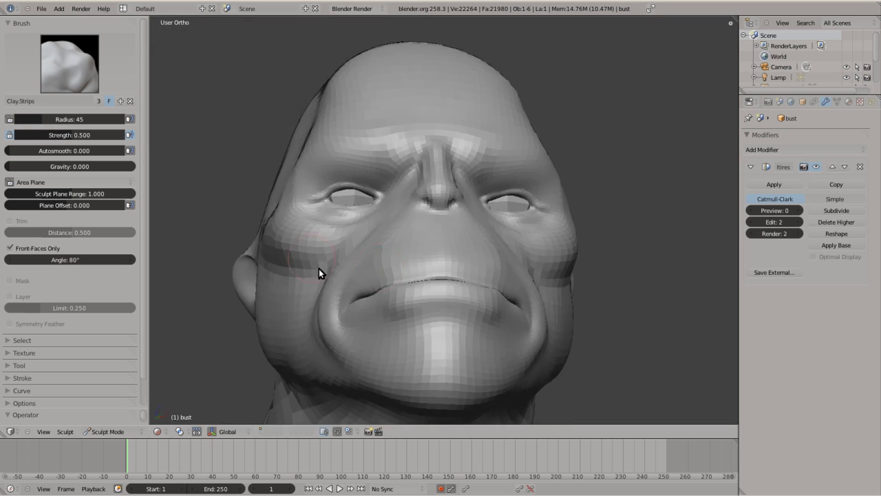
pyautogui.scroll(-3, 291, 238)
# Step: Plane the cheeks with the Scrape brush, checking side and front views
pyautogui.press('s')
pyautogui.scroll(2, 442, 250)
pyautogui.moveTo(415, 193)
pyautogui.mouseDown(button='middle')
pyautogui.moveTo(442, 250)
pyautogui.moveTo(398, 260)
pyautogui.moveTo(393, 165)
pyautogui.moveTo(423, 169)
pyautogui.moveTo(526, 250)
pyautogui.moveTo(381, 277)
pyautogui.moveTo(479, 376)
pyautogui.moveTo(362, 269)
pyautogui.mouseUp(button='middle')
pyautogui.scroll(-2, 479, 376)
pyautogui.press('KP_3')
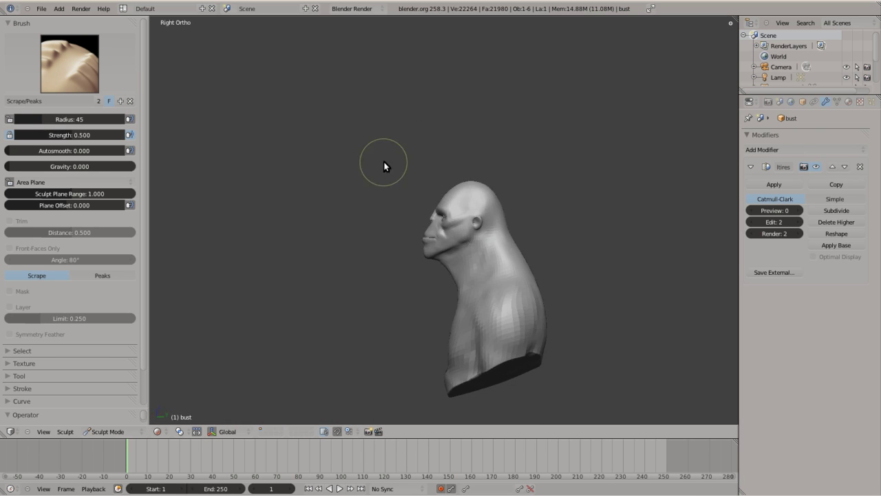
pyautogui.press('g')
pyautogui.scroll(3, 408, 218)
pyautogui.press('KP_1')
# Step: Pull the eyelid areas into shape with the symmetric Grab brush
pyautogui.moveTo(360, 61); pyautogui.dragTo(370, 75)
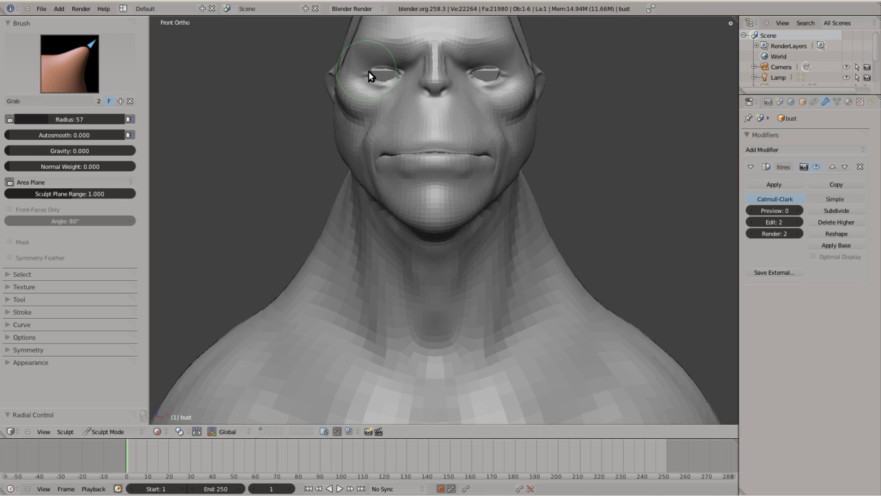
pyautogui.moveTo(370, 75); pyautogui.dragTo(442, 181, button='middle')
pyautogui.moveTo(443, 181)
pyautogui.mouseDown()
pyautogui.moveTo(478, 175)
pyautogui.moveTo(459, 163)
pyautogui.mouseUp()
pyautogui.moveTo(459, 163)
pyautogui.mouseDown(button='middle')
pyautogui.moveTo(473, 162)
pyautogui.moveTo(453, 222)
pyautogui.moveTo(334, 236)
pyautogui.moveTo(501, 283)
pyautogui.moveTo(427, 258)
pyautogui.moveTo(526, 267)
pyautogui.moveTo(419, 251)
pyautogui.moveTo(360, 213)
pyautogui.moveTo(447, 190)
pyautogui.moveTo(537, 204)
pyautogui.moveTo(409, 256)
pyautogui.moveTo(405, 179)
pyautogui.moveTo(449, 261)
pyautogui.moveTo(434, 137)
pyautogui.moveTo(473, 183)
pyautogui.moveTo(342, 167)
pyautogui.moveTo(544, 190)
pyautogui.moveTo(491, 155)
pyautogui.moveTo(553, 148)
pyautogui.moveTo(500, 275)
pyautogui.moveTo(455, 256)
pyautogui.mouseUp(button='middle')
# Step: Refine the nose with Scrape and Grab from front and profile views
pyautogui.press('4')
pyautogui.press('KP_1')
pyautogui.scroll(5, 435, 203)
pyautogui.press('g')
pyautogui.scroll(-2, 448, 179)
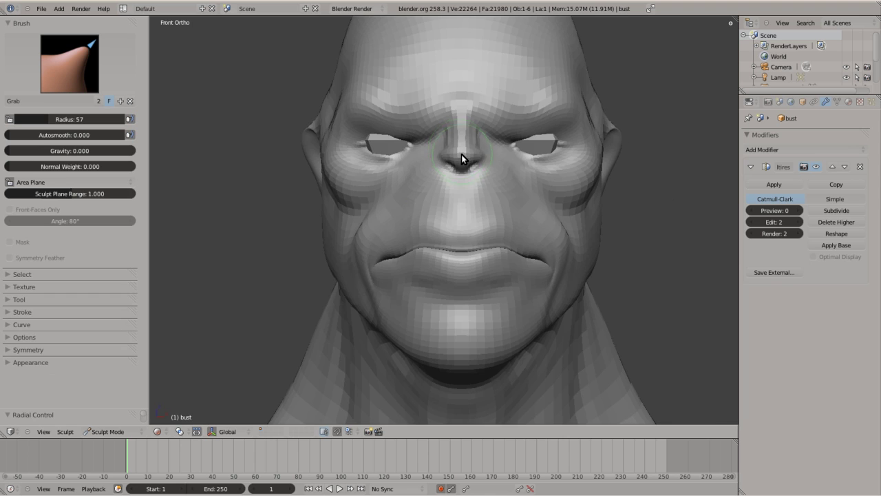
pyautogui.press('KP_3')
pyautogui.moveTo(274, 208)
pyautogui.mouseDown(button='middle')
pyautogui.moveTo(433, 159)
pyautogui.moveTo(437, 148)
pyautogui.moveTo(409, 136)
pyautogui.moveTo(496, 245)
pyautogui.moveTo(554, 103)
pyautogui.mouseUp(button='middle')
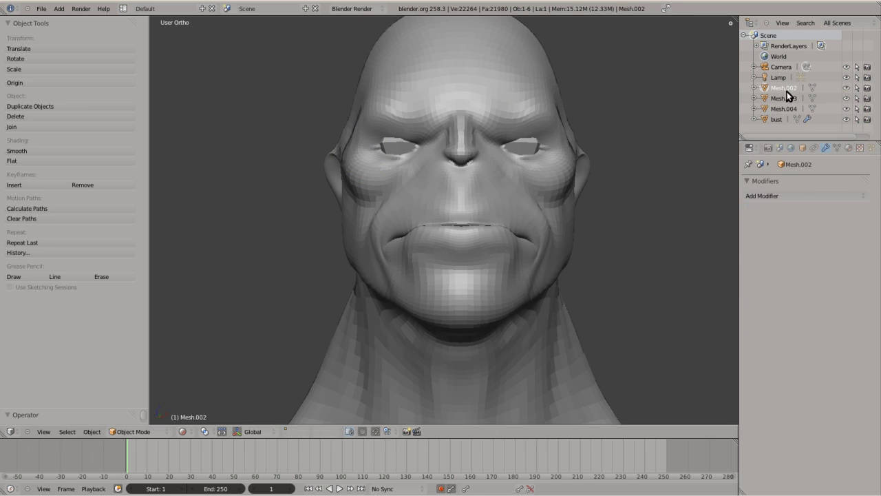
# Step: Select Mesh.002 and shrink the brush radius to 21
pyautogui.click(784, 87)
pyautogui.moveTo(716, 175)
pyautogui.mouseDown(button='middle')
pyautogui.moveTo(387, 172)
pyautogui.moveTo(436, 124)
pyautogui.moveTo(535, 157)
pyautogui.mouseUp(button='middle')
pyautogui.scroll(5, 536, 158)
pyautogui.press('f')
pyautogui.click(454, 136)
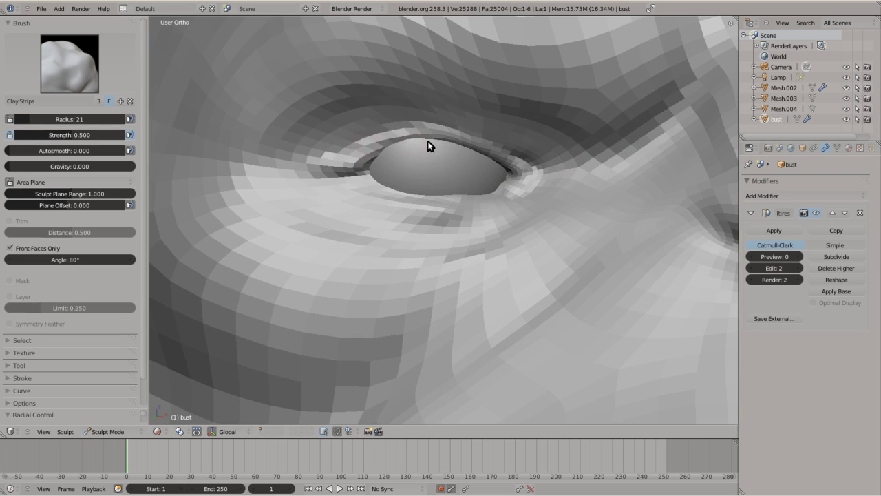
pyautogui.scroll(-2, 487, 295)
pyautogui.scroll(-4, 454, 276)
pyautogui.scroll(-2, 415, 263)
# Step: Detail the ear and eyelids with Clay Strips, working around the side of the head
pyautogui.moveTo(451, 256)
pyautogui.mouseDown(button='middle')
pyautogui.moveTo(319, 181)
pyautogui.moveTo(482, 237)
pyautogui.mouseUp(button='middle')
pyautogui.scroll(-2, 475, 313)
pyautogui.moveTo(476, 314)
pyautogui.mouseDown(button='middle')
pyautogui.moveTo(388, 228)
pyautogui.moveTo(467, 260)
pyautogui.moveTo(371, 239)
pyautogui.mouseUp(button='middle')
pyautogui.scroll(4, 509, 289)
pyautogui.moveTo(509, 289)
pyautogui.mouseDown(button='middle')
pyautogui.moveTo(500, 343)
pyautogui.moveTo(441, 263)
pyautogui.mouseUp(button='middle')
pyautogui.scroll(2, 470, 296)
pyautogui.scroll(-2, 470, 291)
pyautogui.moveTo(470, 291)
pyautogui.mouseDown(button='middle')
pyautogui.moveTo(395, 203)
pyautogui.moveTo(476, 384)
pyautogui.moveTo(484, 281)
pyautogui.moveTo(455, 247)
pyautogui.moveTo(484, 314)
pyautogui.mouseUp(button='middle')
pyautogui.scroll(2, 476, 385)
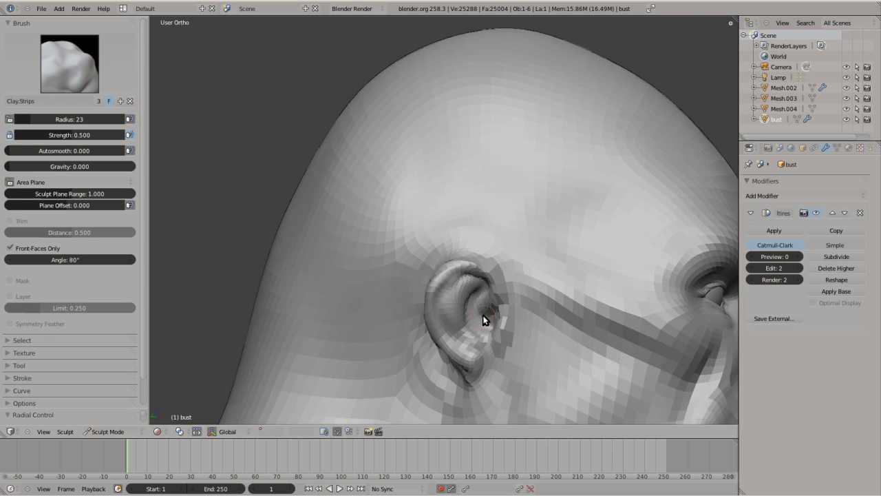
pyautogui.moveTo(462, 273)
pyautogui.mouseDown(button='middle')
pyautogui.moveTo(497, 282)
pyautogui.moveTo(424, 320)
pyautogui.mouseUp(button='middle')
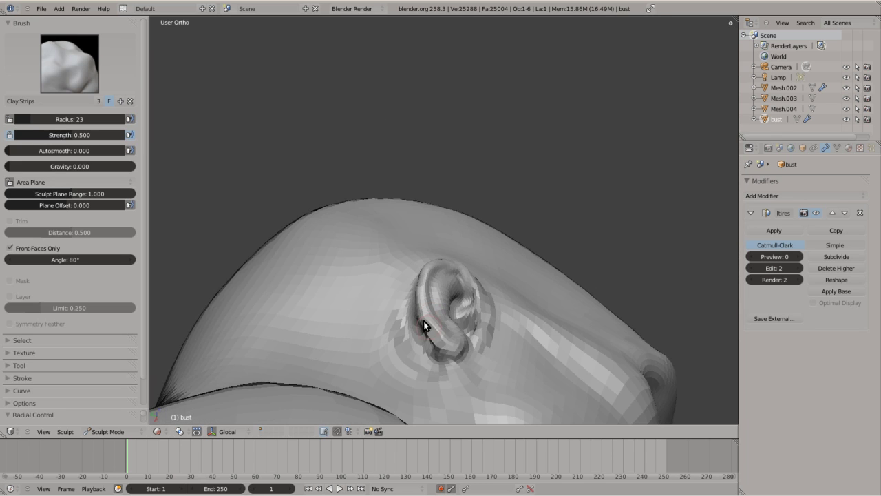
# Step: Grab the ear inward toward the head from rear, side and front views
pyautogui.press('KP_1')
pyautogui.press('g')
pyautogui.press('ctrl+KP_1')
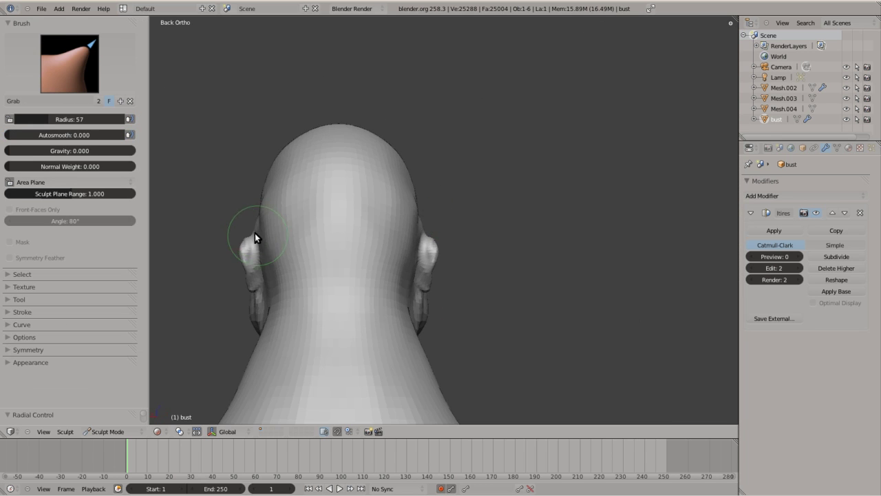
pyautogui.moveTo(255, 233); pyautogui.dragTo(314, 242)
pyautogui.press('KP_3')
pyautogui.scroll(-2, 435, 185)
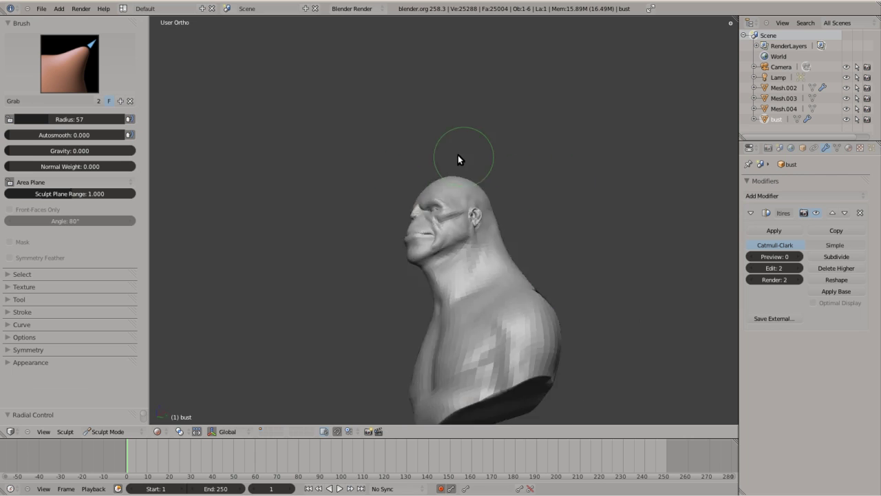
pyautogui.press('KP_1')
pyautogui.scroll(3, 443, 181)
pyautogui.moveTo(442, 181); pyautogui.dragTo(223, 138, button='middle')
pyautogui.scroll(2, 403, 271)
# Step: Fill out the lips and chin with Clay Strips from front and three-quarter views
pyautogui.press('c')
pyautogui.moveTo(402, 271)
pyautogui.mouseDown(button='middle')
pyautogui.moveTo(420, 291)
pyautogui.moveTo(470, 218)
pyautogui.mouseUp(button='middle')
pyautogui.scroll(2, 531, 172)
pyautogui.scroll(-3, 531, 173)
pyautogui.moveTo(531, 173)
pyautogui.mouseDown(button='middle')
pyautogui.moveTo(403, 278)
pyautogui.moveTo(462, 177)
pyautogui.moveTo(413, 219)
pyautogui.moveTo(431, 147)
pyautogui.moveTo(378, 252)
pyautogui.moveTo(383, 229)
pyautogui.mouseUp(button='middle')
pyautogui.press('KP_1')
# Step: Reshape the back, shoulders and hunched neck with the Grab brush
pyautogui.press('g')
pyautogui.scroll(-2, 399, 217)
pyautogui.press('KP_3')
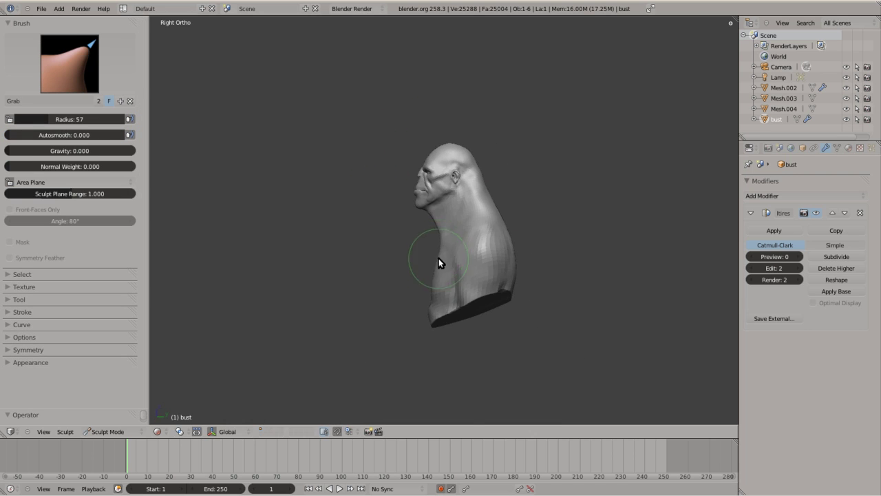
pyautogui.moveTo(443, 239); pyautogui.dragTo(413, 232, button='middle')
pyautogui.moveTo(478, 275)
pyautogui.mouseDown(button='middle')
pyautogui.moveTo(391, 255)
pyautogui.moveTo(508, 282)
pyautogui.moveTo(451, 186)
pyautogui.moveTo(444, 199)
pyautogui.moveTo(374, 161)
pyautogui.moveTo(468, 130)
pyautogui.moveTo(474, 197)
pyautogui.moveTo(461, 295)
pyautogui.mouseUp(button='middle')
pyautogui.hotkey('shift', 't')
# Step: Lay a Clay Strips stroke across the bust's chest
pyautogui.press('3')
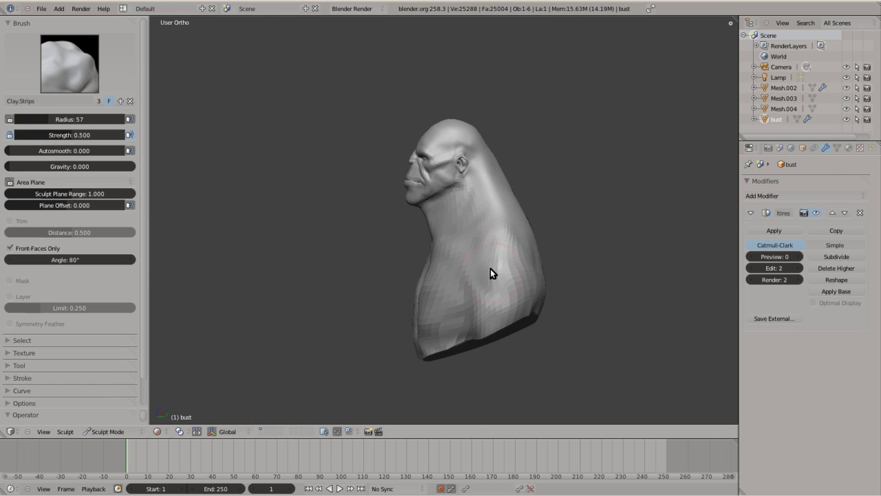
pyautogui.moveTo(491, 268); pyautogui.dragTo(562, 183, button='middle')
pyautogui.scroll(5, 563, 183)
pyautogui.moveTo(551, 288); pyautogui.dragTo(669, 349)
pyautogui.scroll(-5, 507, 197)
pyautogui.moveTo(507, 197)
pyautogui.mouseDown(button='middle')
pyautogui.moveTo(476, 300)
pyautogui.moveTo(338, 197)
pyautogui.moveTo(378, 194)
pyautogui.moveTo(329, 193)
pyautogui.mouseUp(button='middle')
pyautogui.scroll(4, 477, 300)
pyautogui.scroll(-3, 377, 195)
pyautogui.scroll(3, 328, 193)
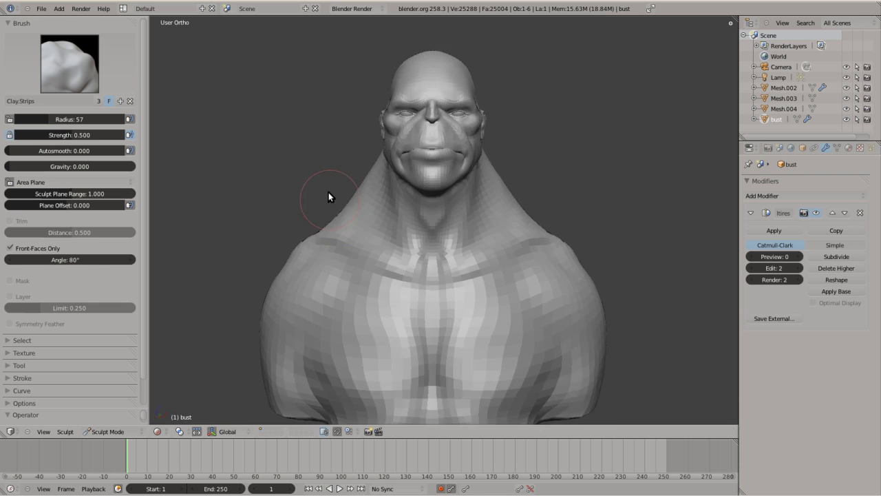
# Step: Check the bust in the numpad 1 front view and from both three-quarter sides
pyautogui.press('KP_1')
pyautogui.scroll(-3, 351, 287)
pyautogui.moveTo(351, 287)
pyautogui.mouseDown(button='middle')
pyautogui.moveTo(399, 213)
pyautogui.moveTo(364, 300)
pyautogui.moveTo(410, 327)
pyautogui.moveTo(471, 296)
pyautogui.moveTo(429, 354)
pyautogui.moveTo(519, 261)
pyautogui.mouseUp(button='middle')
pyautogui.press('KP_1')
pyautogui.scroll(5, 519, 262)
pyautogui.moveTo(388, 154); pyautogui.dragTo(474, 201, button='middle')
pyautogui.scroll(-2, 474, 202)
pyautogui.moveTo(374, 143)
pyautogui.mouseDown(button='middle')
pyautogui.moveTo(389, 221)
pyautogui.moveTo(431, 172)
pyautogui.moveTo(372, 283)
pyautogui.moveTo(403, 128)
pyautogui.moveTo(433, 205)
pyautogui.mouseUp(button='middle')
# Step: Switch from the Smooth brush to the Grab brush, viewing the head's side
pyautogui.press('s')
pyautogui.press('s')
pyautogui.moveTo(429, 122)
pyautogui.mouseDown(button='middle')
pyautogui.moveTo(372, 171)
pyautogui.moveTo(422, 130)
pyautogui.moveTo(402, 187)
pyautogui.mouseUp(button='middle')
pyautogui.scroll(5, 491, 294)
pyautogui.scroll(-5, 468, 241)
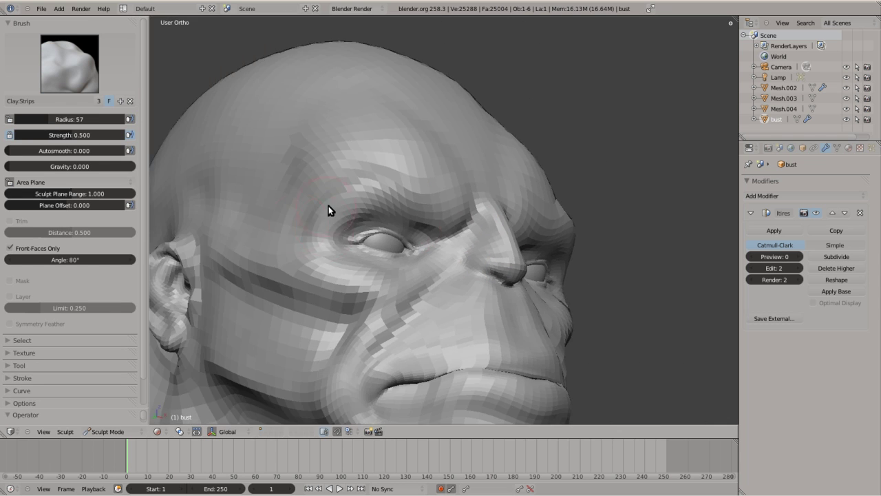
pyautogui.moveTo(330, 210); pyautogui.dragTo(314, 207, button='middle')
pyautogui.press('g')
pyautogui.press('KP_3')
# Step: Check the bust in the numpad 3 side profile, then from the front
pyautogui.moveTo(513, 242); pyautogui.dragTo(295, 252, button='middle')
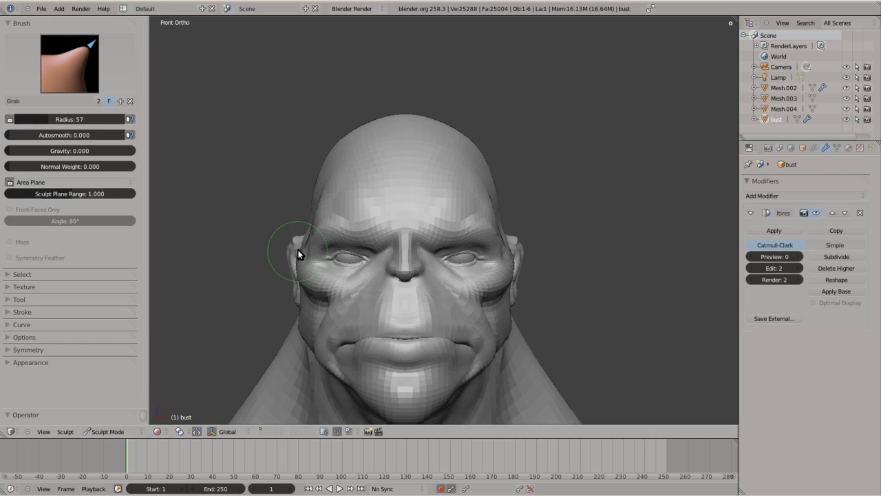
pyautogui.scroll(-3, 343, 244)
pyautogui.scroll(2, 416, 236)
pyautogui.moveTo(417, 237)
pyautogui.mouseDown(button='middle')
pyautogui.moveTo(486, 298)
pyautogui.moveTo(308, 277)
pyautogui.mouseUp(button='middle')
pyautogui.press('KP_3')
pyautogui.scroll(-4, 470, 244)
pyautogui.scroll(3, 410, 212)
pyautogui.moveTo(454, 212)
pyautogui.mouseDown(button='middle')
pyautogui.moveTo(309, 208)
pyautogui.moveTo(487, 265)
pyautogui.mouseUp(button='middle')
# Step: Add a new cube in front view and put it in Edit Mode
pyautogui.press('KP_1')
pyautogui.press('space')
pyautogui.press('Return')
pyautogui.press('Tab')
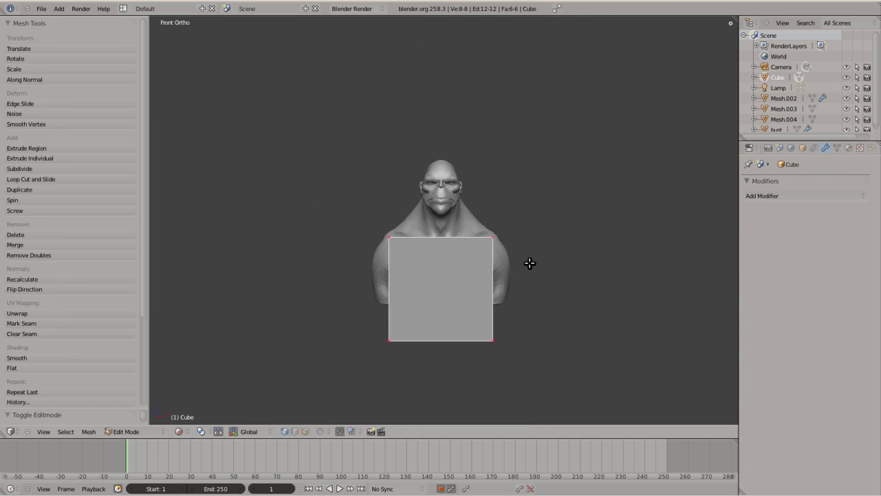
# Step: Scale the cube into a small brow block, thinned along Y, over the brow
pyautogui.press('s')
pyautogui.press('KP_3')
pyautogui.press('KP_1')
pyautogui.scroll(3, 581, 192)
pyautogui.press('s')
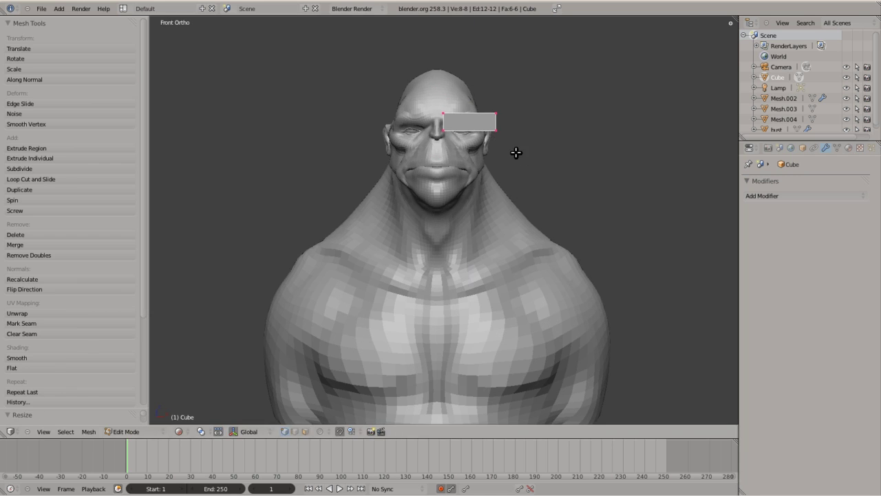
pyautogui.click(515, 151)
pyautogui.press('KP_3')
pyautogui.press('s')
pyautogui.press('y')
pyautogui.click(438, 123)
pyautogui.press('KP_1')
pyautogui.press('Tab')
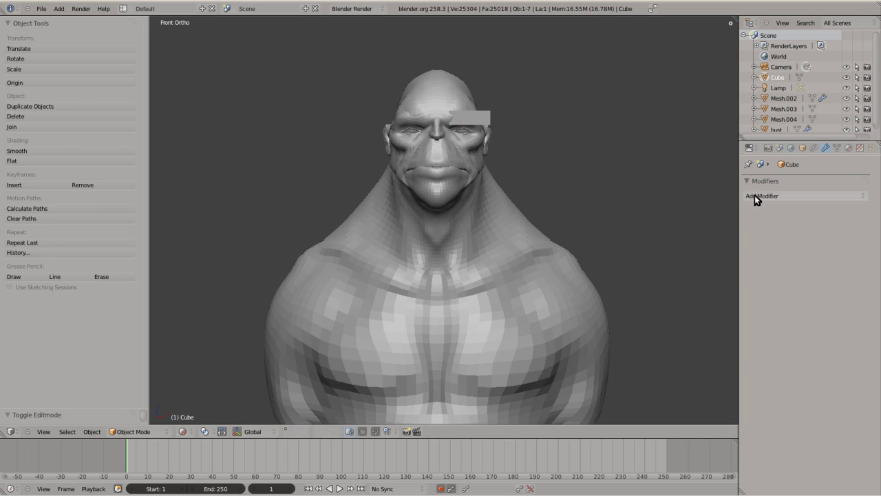
# Step: Add a Multires modifier, subdivide once, and enter Sculpt Mode
pyautogui.click(762, 196)
pyautogui.click(606, 324)
pyautogui.click(837, 256)
pyautogui.click(140, 430)
pyautogui.click(132, 398)
# Step: Shape the brow block with the Grab and Smooth brushes
pyautogui.press('KP_3')
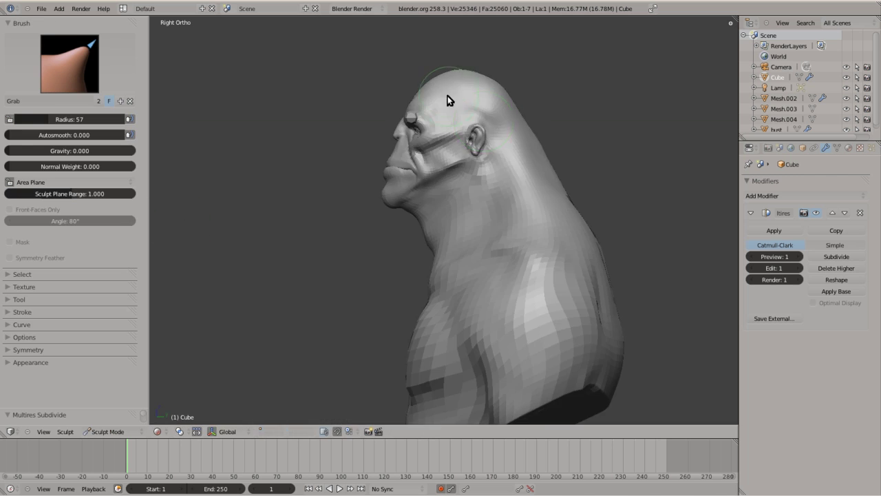
pyautogui.scroll(4, 447, 96)
pyautogui.moveTo(443, 221); pyautogui.dragTo(383, 210, button='middle')
pyautogui.press('s')
pyautogui.moveTo(438, 194)
pyautogui.mouseDown(button='middle')
pyautogui.moveTo(477, 230)
pyautogui.moveTo(393, 227)
pyautogui.moveTo(463, 186)
pyautogui.mouseUp(button='middle')
pyautogui.press('g')
pyautogui.press('s')
pyautogui.press('g')
pyautogui.moveTo(406, 223); pyautogui.dragTo(393, 177, button='middle')
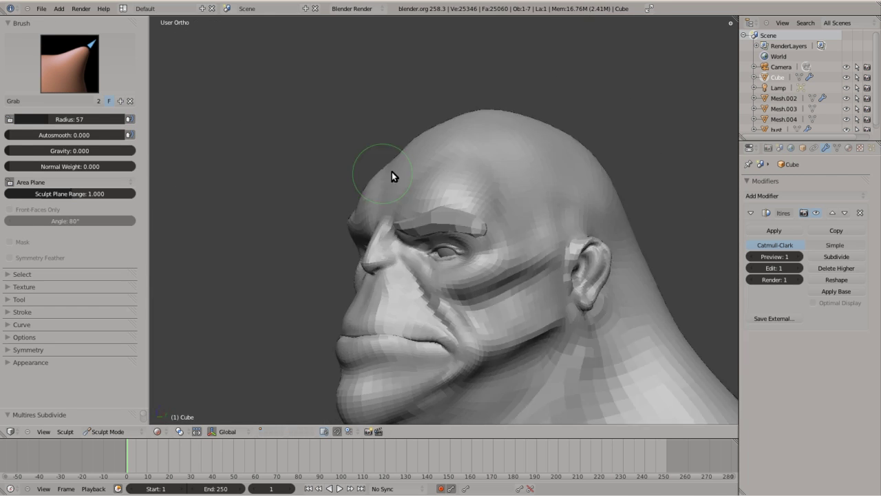
# Step: Rename the object from Cube to 'eyebrows'
pyautogui.press('KP_1')
pyautogui.click(803, 147)
pyautogui.click(805, 182)
pyautogui.write('eyebrows')
# Step: Inspect the eyebrows from below and above, then return to the front view
pyautogui.moveTo(542, 173); pyautogui.dragTo(496, 279, button='middle')
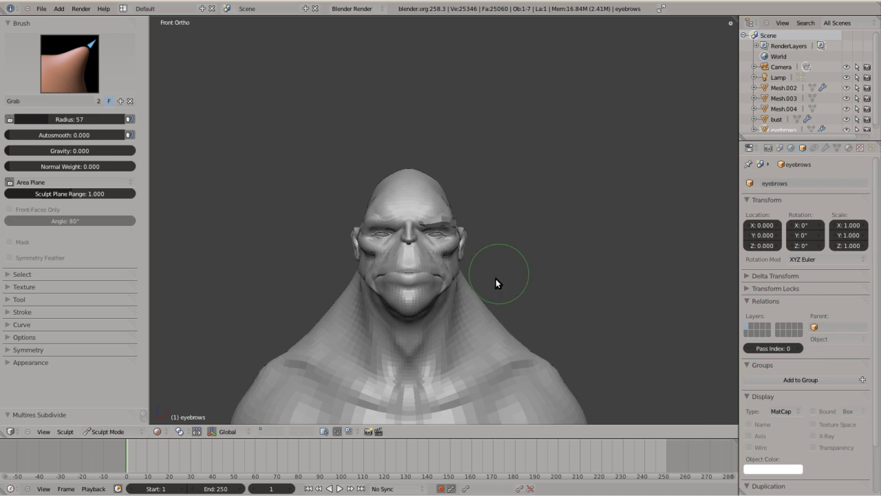
pyautogui.scroll(4, 496, 278)
pyautogui.moveTo(439, 210)
pyautogui.mouseDown(button='middle')
pyautogui.moveTo(368, 194)
pyautogui.moveTo(420, 225)
pyautogui.moveTo(447, 224)
pyautogui.moveTo(495, 248)
pyautogui.moveTo(452, 220)
pyautogui.mouseUp(button='middle')
pyautogui.press('KP_1')
pyautogui.scroll(-5, 368, 225)
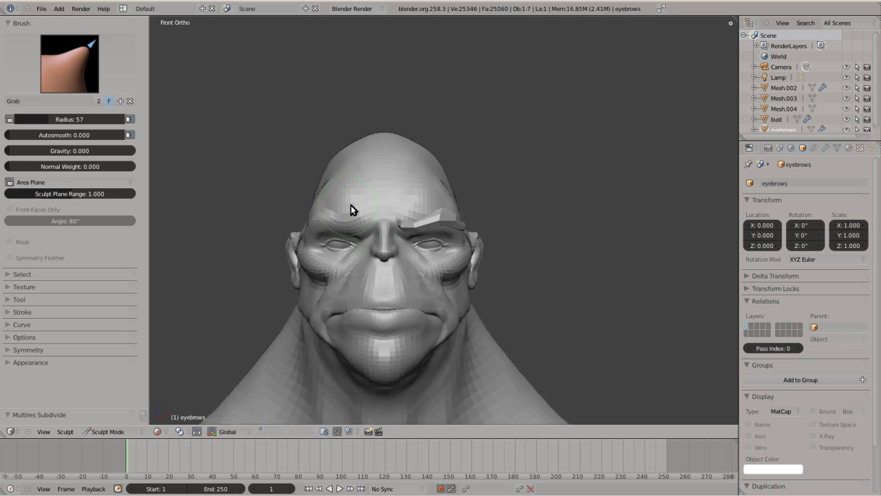
pyautogui.moveTo(352, 209); pyautogui.dragTo(374, 232, button='middle')
pyautogui.press('KP_1')
pyautogui.moveTo(822, 142); pyautogui.dragTo(823, 158)
# Step: Compare against the orc reference image and raise the bust's Multires level to 4
pyautogui.click(491, 493)
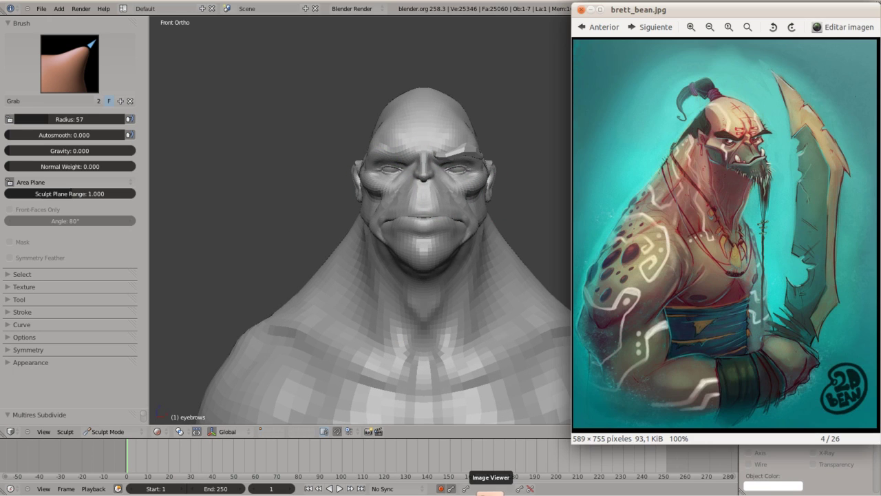
pyautogui.click(486, 493)
pyautogui.press('KP_3')
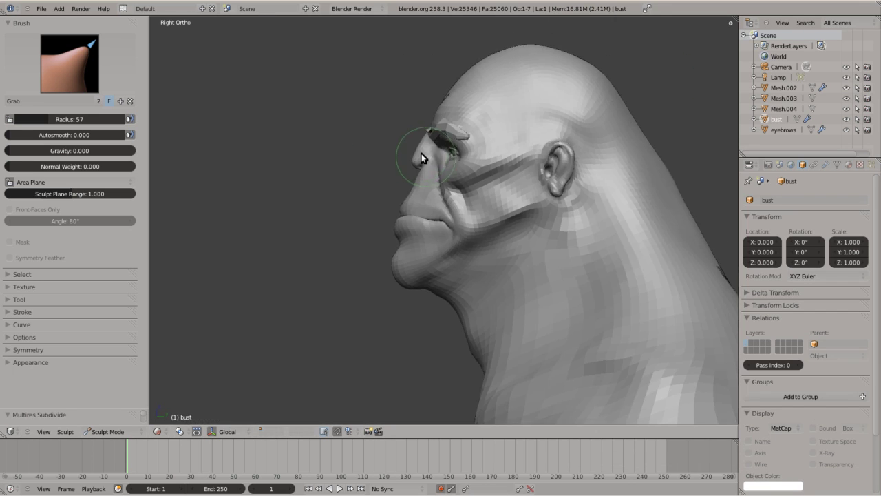
pyautogui.press('KP_1')
pyautogui.press('pageup')
pyautogui.press('pageup')
pyautogui.scroll(2, 609, 203)
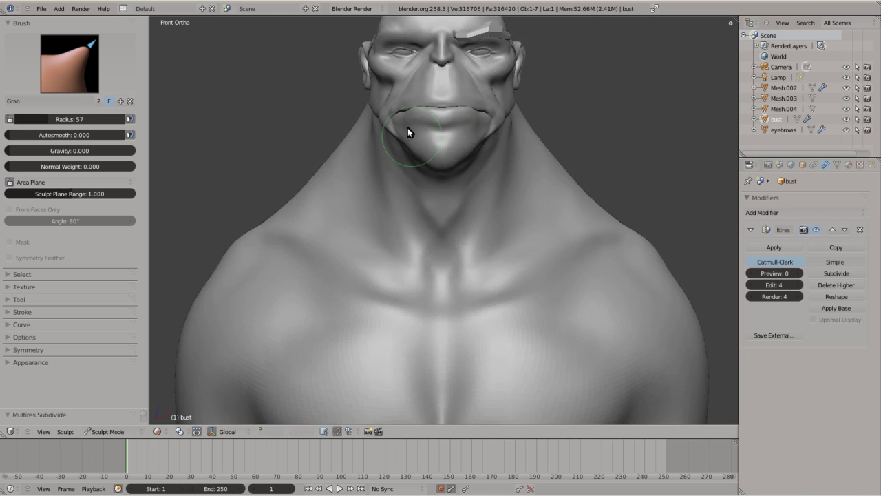
# Step: Carve creases beneath the eyes with a smaller Crease brush
pyautogui.hotkey('shift', 'c')
pyautogui.press('f')
pyautogui.click(513, 261)
pyautogui.moveTo(513, 260); pyautogui.dragTo(413, 172, button='middle')
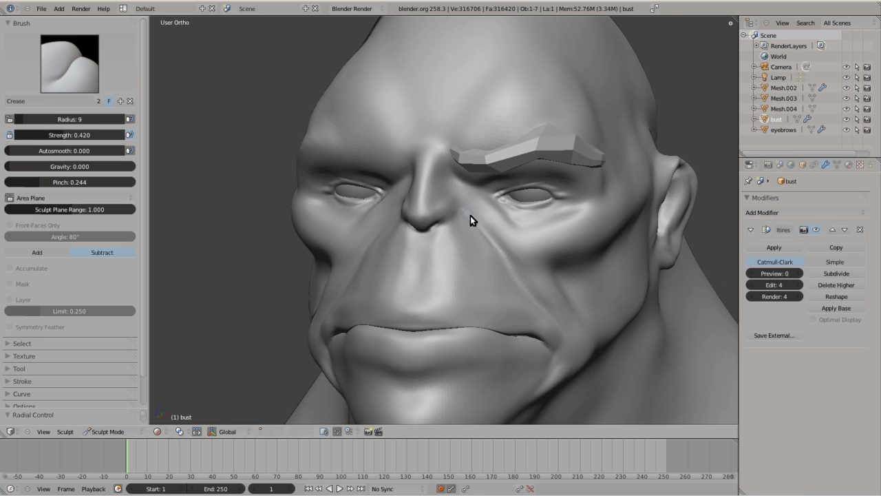
pyautogui.scroll(3, 471, 215)
pyautogui.scroll(-3, 523, 297)
pyautogui.moveTo(481, 274)
pyautogui.mouseDown(button='middle')
pyautogui.moveTo(538, 285)
pyautogui.moveTo(445, 294)
pyautogui.moveTo(425, 225)
pyautogui.moveTo(364, 179)
pyautogui.mouseUp(button='middle')
pyautogui.hotkey('shift', 'c')
pyautogui.scroll(3, 364, 179)
pyautogui.moveTo(364, 179)
pyautogui.mouseDown()
pyautogui.moveTo(280, 180)
pyautogui.moveTo(336, 201)
pyautogui.mouseUp()
pyautogui.press('KP_1')
pyautogui.scroll(-3, 420, 173)
# Step: Switch to Clay Strips and close in on the eye and nose
pyautogui.press('c')
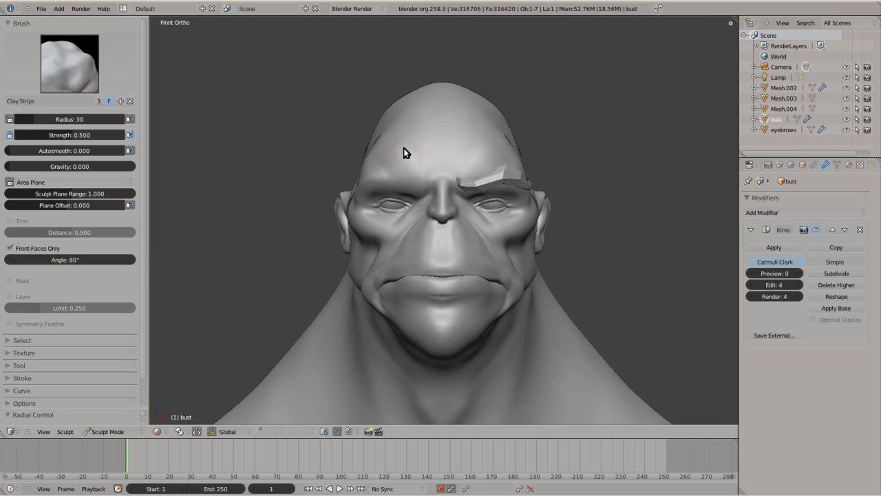
pyautogui.scroll(2, 403, 155)
pyautogui.moveTo(403, 156); pyautogui.dragTo(380, 193, button='middle')
pyautogui.moveTo(434, 178)
pyautogui.mouseDown(button='middle')
pyautogui.moveTo(429, 269)
pyautogui.moveTo(470, 324)
pyautogui.moveTo(447, 271)
pyautogui.mouseUp(button='middle')
pyautogui.press('KP_1')
pyautogui.moveTo(440, 302)
pyautogui.mouseDown(button='middle')
pyautogui.moveTo(351, 214)
pyautogui.moveTo(520, 150)
pyautogui.moveTo(335, 161)
pyautogui.moveTo(387, 295)
pyautogui.moveTo(363, 197)
pyautogui.moveTo(391, 223)
pyautogui.moveTo(342, 197)
pyautogui.moveTo(465, 118)
pyautogui.moveTo(546, 181)
pyautogui.moveTo(541, 142)
pyautogui.moveTo(395, 192)
pyautogui.moveTo(448, 199)
pyautogui.moveTo(444, 168)
pyautogui.moveTo(413, 182)
pyautogui.moveTo(478, 126)
pyautogui.moveTo(437, 158)
pyautogui.moveTo(450, 147)
pyautogui.mouseUp(button='middle')
pyautogui.scroll(-3, 538, 157)
pyautogui.scroll(3, 481, 271)
pyautogui.scroll(-3, 480, 271)
# Step: Work the eye area with Scrape/Peaks and Clay Strips, viewed from side and low angles
pyautogui.click(69, 64)
pyautogui.click(334, 131)
pyautogui.scroll(3, 465, 119)
pyautogui.press('4')
pyautogui.scroll(-3, 478, 126)
pyautogui.press('KP_1')
pyautogui.moveTo(413, 267)
pyautogui.mouseDown(button='middle')
pyautogui.moveTo(387, 298)
pyautogui.moveTo(461, 282)
pyautogui.moveTo(370, 184)
pyautogui.moveTo(413, 250)
pyautogui.moveTo(460, 277)
pyautogui.moveTo(460, 239)
pyautogui.moveTo(526, 258)
pyautogui.moveTo(470, 303)
pyautogui.moveTo(524, 279)
pyautogui.moveTo(460, 175)
pyautogui.mouseUp(button='middle')
pyautogui.scroll(-4, 409, 241)
# Step: Plane the skin under the eyes with Scrape/Peaks, checking up at the brow
pyautogui.hotkey('shift', 't')
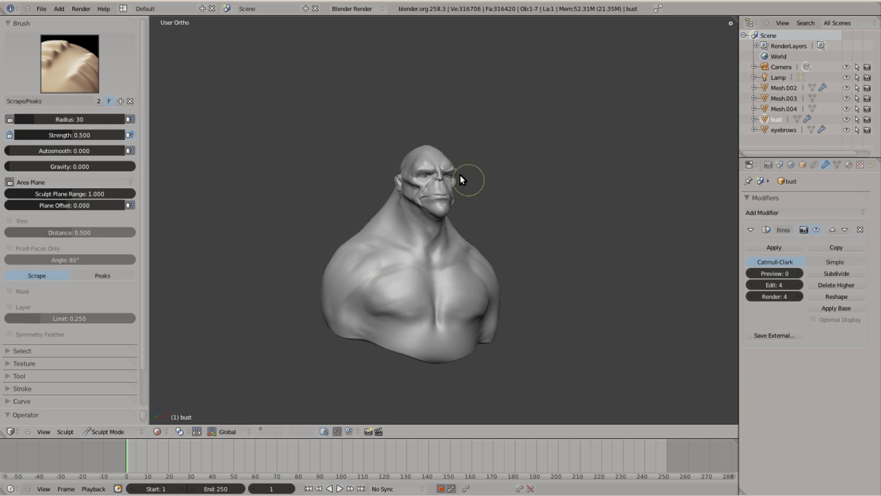
pyautogui.scroll(-2, 354, 207)
pyautogui.moveTo(354, 206)
pyautogui.mouseDown(button='middle')
pyautogui.moveTo(467, 295)
pyautogui.moveTo(444, 253)
pyautogui.moveTo(473, 167)
pyautogui.mouseUp(button='middle')
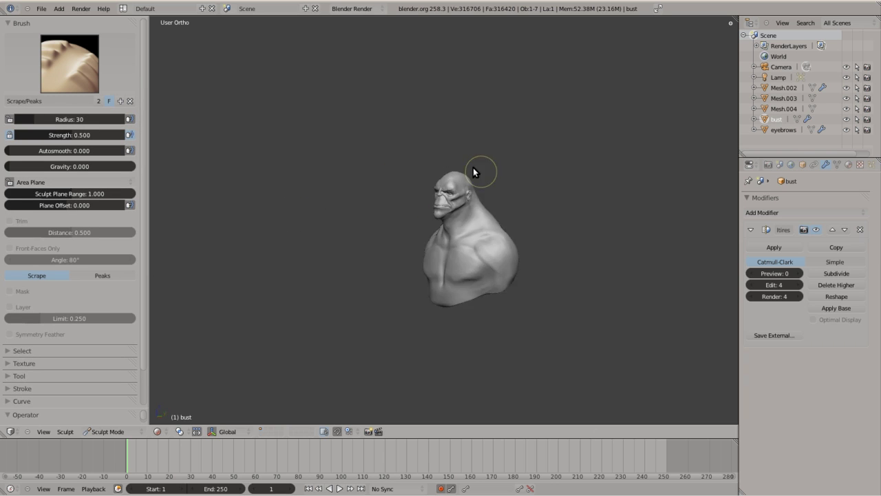
pyautogui.scroll(5, 473, 167)
pyautogui.press('KP_1')
pyautogui.scroll(-3, 364, 175)
pyautogui.scroll(5, 422, 209)
pyautogui.scroll(3, 421, 209)
pyautogui.moveTo(403, 192)
pyautogui.mouseDown(button='middle')
pyautogui.moveTo(475, 241)
pyautogui.moveTo(509, 157)
pyautogui.moveTo(415, 279)
pyautogui.moveTo(472, 287)
pyautogui.moveTo(447, 212)
pyautogui.moveTo(478, 248)
pyautogui.moveTo(544, 221)
pyautogui.mouseUp(button='middle')
# Step: Adjust the brow with a resized Grab brush, then smooth around the eye
pyautogui.press('g')
pyautogui.press('f')
pyautogui.click(471, 287)
pyautogui.scroll(2, 447, 213)
pyautogui.press('KP_1')
pyautogui.press('s')
pyautogui.moveTo(423, 260)
pyautogui.mouseDown(button='middle')
pyautogui.moveTo(488, 169)
pyautogui.moveTo(495, 310)
pyautogui.mouseUp(button='middle')
pyautogui.scroll(2, 495, 310)
# Step: Deepen the lower eyelid crease with Crease, then refine it with Scrape/Peaks
pyautogui.hotkey('shift', 'c')
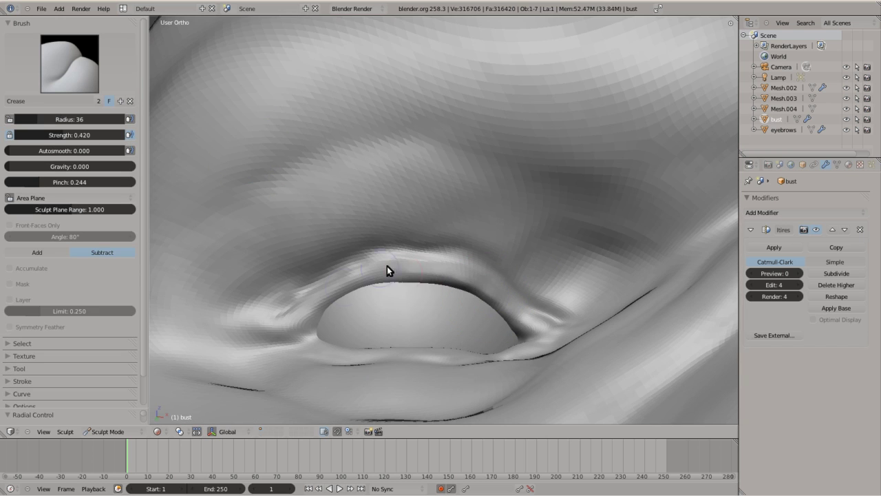
pyautogui.moveTo(412, 272); pyautogui.dragTo(450, 228, button='middle')
pyautogui.moveTo(450, 224)
pyautogui.mouseDown()
pyautogui.moveTo(252, 227)
pyautogui.moveTo(456, 205)
pyautogui.moveTo(280, 248)
pyautogui.mouseUp()
pyautogui.moveTo(322, 162); pyautogui.dragTo(434, 204, button='middle')
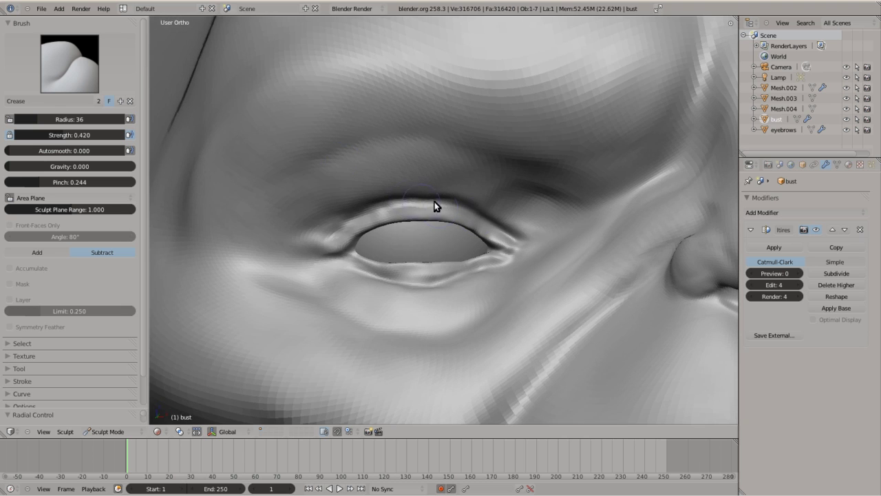
pyautogui.hotkey('shift', 't')
pyautogui.scroll(3, 413, 248)
pyautogui.moveTo(508, 212)
pyautogui.mouseDown(button='middle')
pyautogui.moveTo(438, 201)
pyautogui.moveTo(486, 249)
pyautogui.moveTo(344, 325)
pyautogui.moveTo(336, 219)
pyautogui.moveTo(473, 256)
pyautogui.moveTo(473, 266)
pyautogui.mouseUp(button='middle')
pyautogui.scroll(-3, 336, 219)
pyautogui.scroll(-3, 475, 203)
pyautogui.moveTo(475, 202)
pyautogui.mouseDown(button='middle')
pyautogui.moveTo(419, 167)
pyautogui.moveTo(385, 223)
pyautogui.moveTo(407, 193)
pyautogui.moveTo(510, 170)
pyautogui.moveTo(525, 216)
pyautogui.moveTo(473, 315)
pyautogui.moveTo(473, 305)
pyautogui.mouseUp(button='middle')
pyautogui.scroll(-2, 418, 166)
# Step: Broaden the jaw and neck with large Grab strokes, checking front, side and underside views
pyautogui.press('KP_1')
pyautogui.scroll(2, 401, 260)
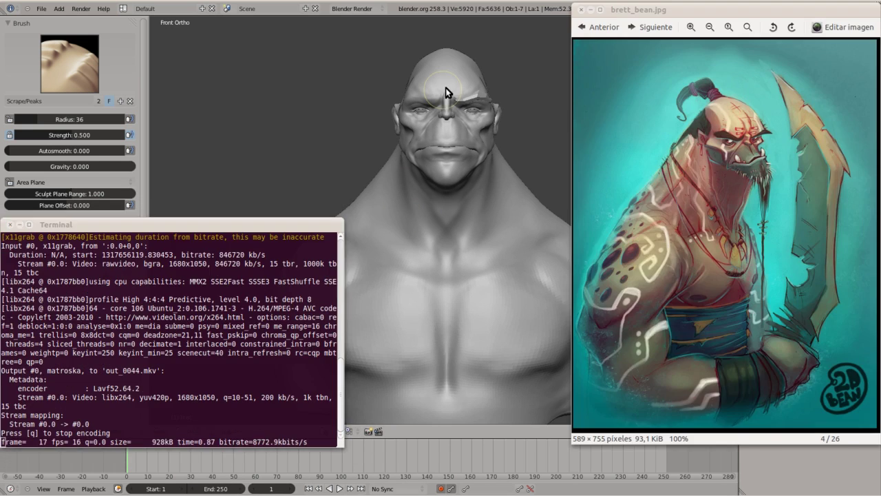
pyautogui.moveTo(418, 157); pyautogui.dragTo(423, 179, button='middle')
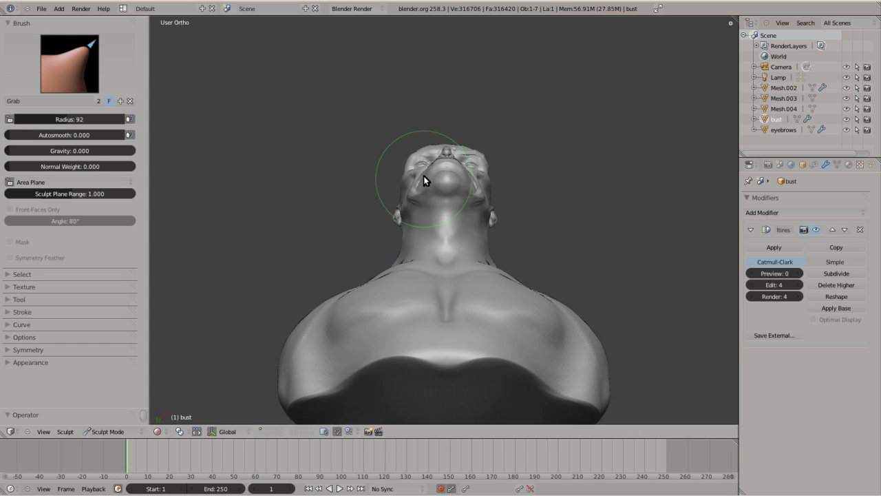
pyautogui.press('KP_3')
pyautogui.press('KP_1')
pyautogui.scroll(2, 420, 97)
pyautogui.moveTo(401, 109)
pyautogui.mouseDown(button='middle')
pyautogui.moveTo(409, 183)
pyautogui.moveTo(522, 138)
pyautogui.mouseUp(button='middle')
pyautogui.press('KP_1')
pyautogui.scroll(-3, 437, 90)
pyautogui.moveTo(436, 90)
pyautogui.mouseDown(button='middle')
pyautogui.moveTo(440, 58)
pyautogui.moveTo(439, 134)
pyautogui.moveTo(408, 248)
pyautogui.mouseUp(button='middle')
pyautogui.press('KP_3')
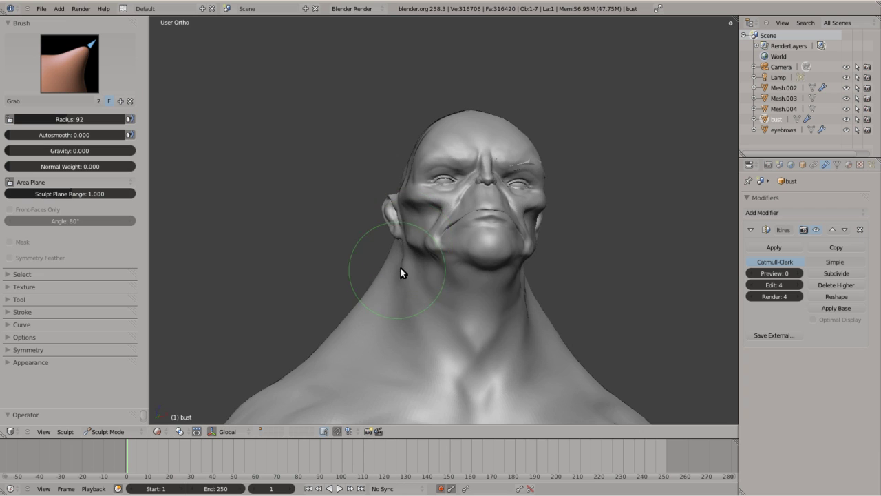
pyautogui.press('KP_3')
# Step: Apply the Multires base to fold the jaw changes into the mesh, then lower the sculpt level
pyautogui.click(836, 308)
pyautogui.press('KP_1')
pyautogui.moveTo(462, 108)
pyautogui.mouseDown(button='middle')
pyautogui.moveTo(423, 141)
pyautogui.moveTo(330, 116)
pyautogui.mouseUp(button='middle')
pyautogui.press('pagedown')
pyautogui.press('pagedown')
pyautogui.moveTo(256, 217)
pyautogui.mouseDown(button='middle')
pyautogui.moveTo(404, 210)
pyautogui.moveTo(378, 220)
pyautogui.moveTo(446, 144)
pyautogui.mouseUp(button='middle')
# Step: Return the sculpt subdivision to level 4 in a perspective front view
pyautogui.press('KP_5')
pyautogui.scroll(5, 463, 114)
pyautogui.scroll(-5, 463, 111)
pyautogui.moveTo(463, 111)
pyautogui.mouseDown(button='middle')
pyautogui.moveTo(580, 200)
pyautogui.moveTo(555, 183)
pyautogui.mouseUp(button='middle')
pyautogui.press('pageup')
pyautogui.press('pageup')
pyautogui.press('KP_1')
pyautogui.press('KP_5')
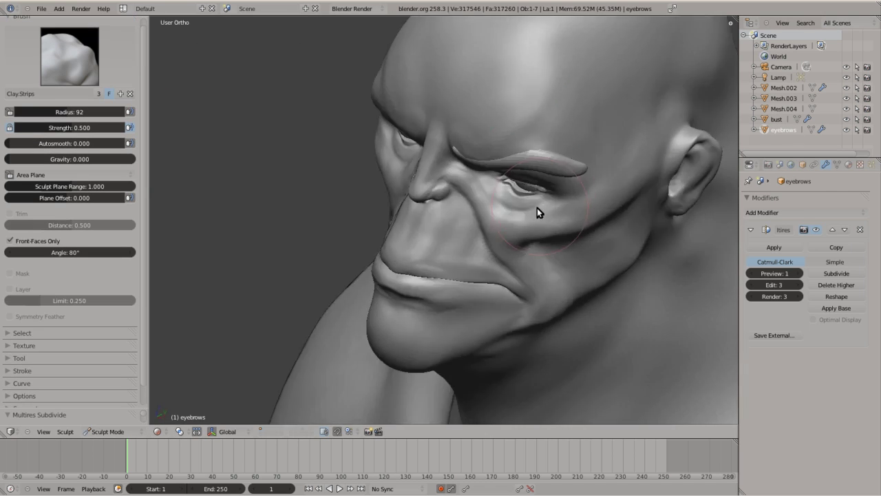
# Step: Zoom in and orbit around the eyebrow and the whole bust to plan the brow ridge
pyautogui.scroll(2, 474, 200)
pyautogui.scroll(2, 430, 124)
pyautogui.scroll(2, 383, 129)
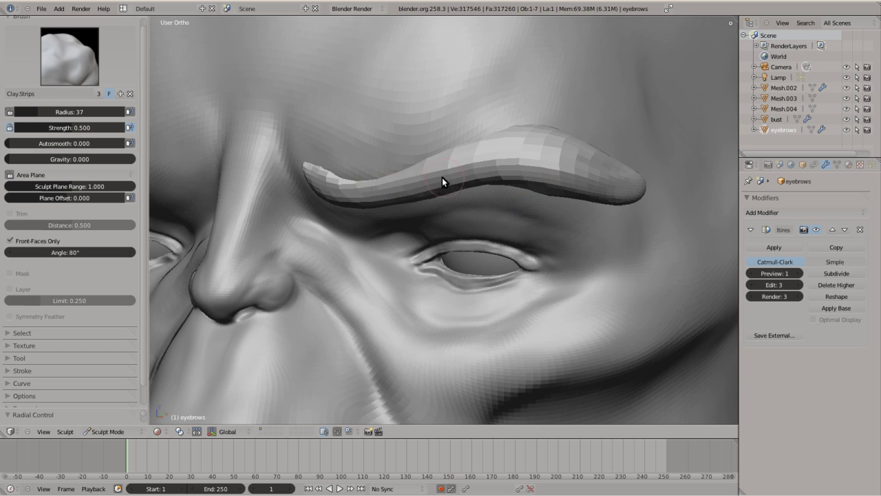
pyautogui.moveTo(442, 177)
pyautogui.mouseDown(button='middle')
pyautogui.moveTo(528, 126)
pyautogui.moveTo(423, 139)
pyautogui.moveTo(378, 193)
pyautogui.mouseUp(button='middle')
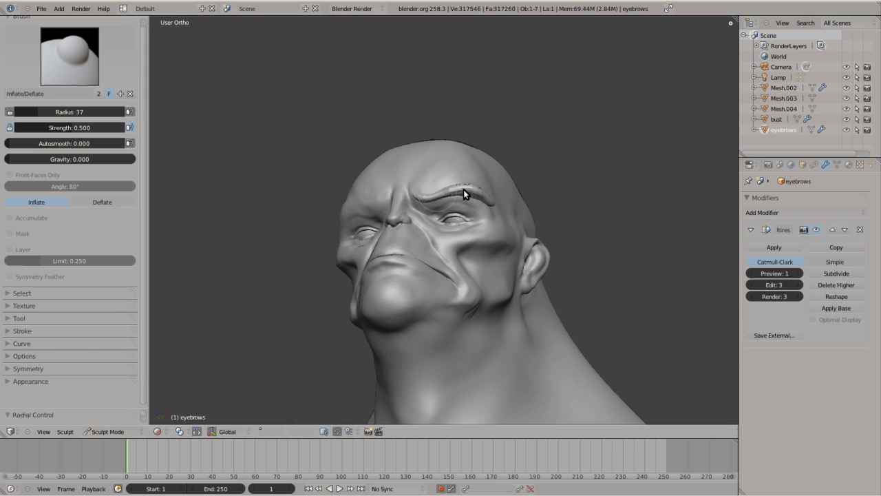
pyautogui.moveTo(464, 189); pyautogui.dragTo(422, 195, button='middle')
pyautogui.click(100, 67)
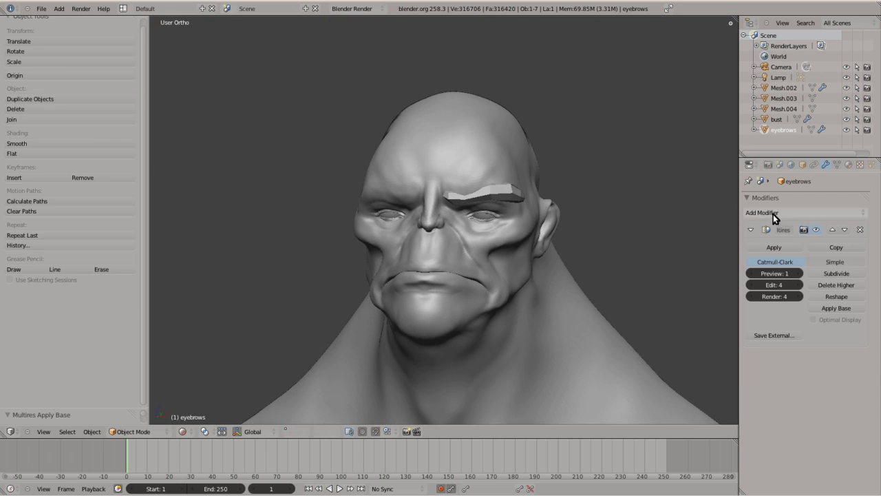
# Step: Add a cube named 'beard', shrink it and extrude a second section downward
pyautogui.hotkey('shift', 'a')
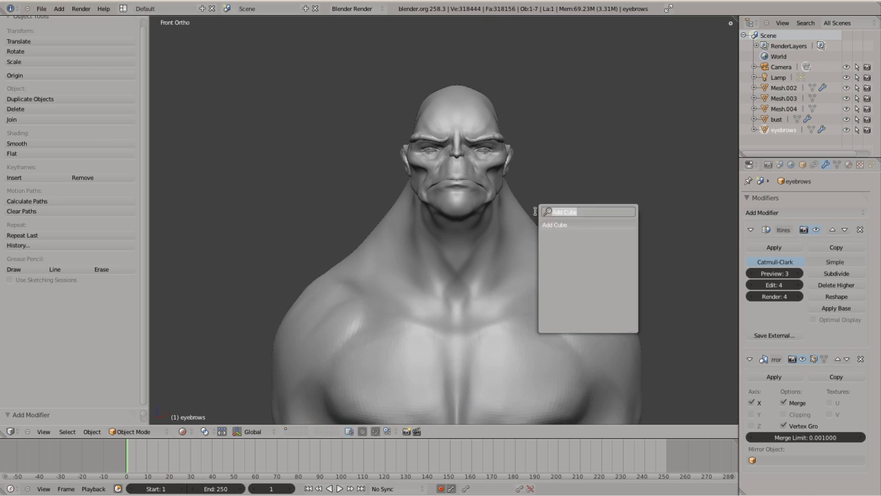
pyautogui.doubleClick(789, 200)
pyautogui.write('beard')
pyautogui.press('Return')
pyautogui.press('Tab')
pyautogui.moveTo(473, 312); pyautogui.dragTo(453, 314, button='middle')
pyautogui.press('e')
pyautogui.press('s')
pyautogui.click(488, 326)
pyautogui.press('KP_3')
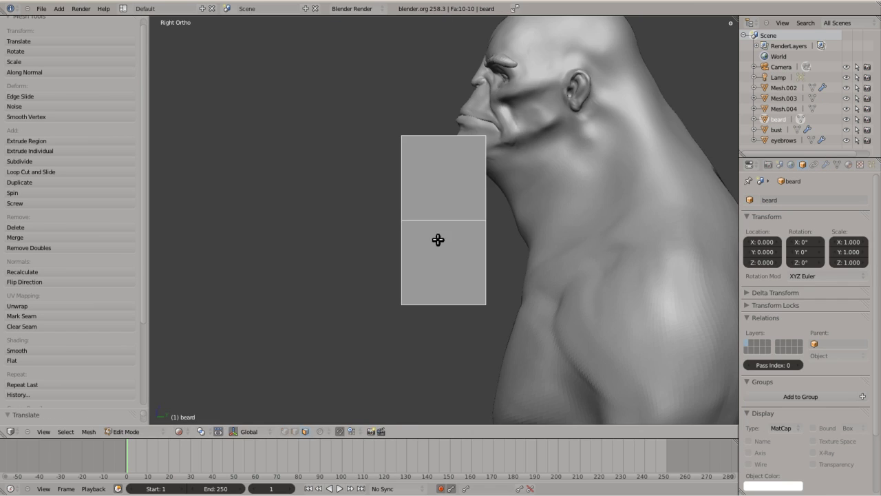
# Step: Give the beard a Multires modifier subdivided twice and enter Sculpt Mode
pyautogui.click(778, 119)
pyautogui.click(806, 212)
pyautogui.click(675, 331)
pyautogui.click(837, 273)
pyautogui.click(837, 273)
pyautogui.hotkey('ctrl', 'Tab')
# Step: Pull the beard into a long tapered point and enlarge the Smooth brush
pyautogui.moveTo(427, 222); pyautogui.dragTo(427, 219)
pyautogui.press('s')
pyautogui.press('KP_3')
pyautogui.press('f')
pyautogui.click(446, 214)
# Step: Use Grab to make the beard hang straighter, checking front and side views against the reference
pyautogui.press('g')
pyautogui.press('KP_1')
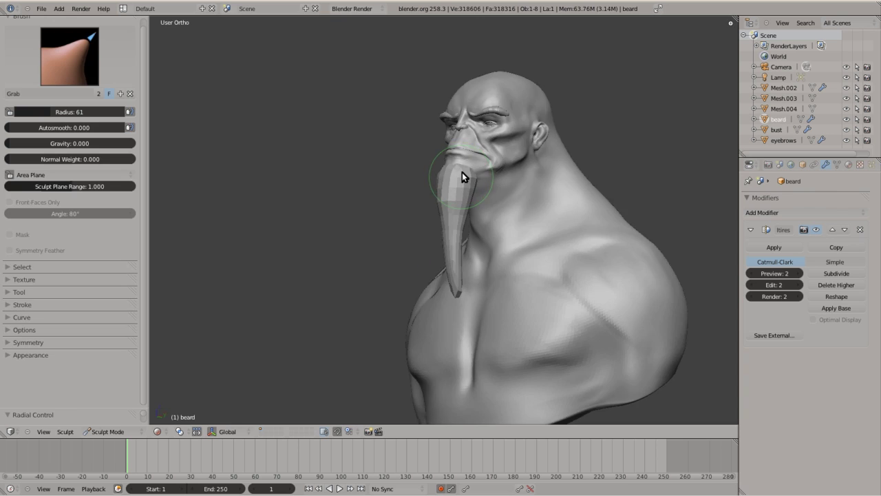
pyautogui.press('s')
pyautogui.press('ctrl+KP_3')
pyautogui.hotkey('alt', 'Tab')
pyautogui.hotkey('alt', 'Tab')
pyautogui.press('KP_3')
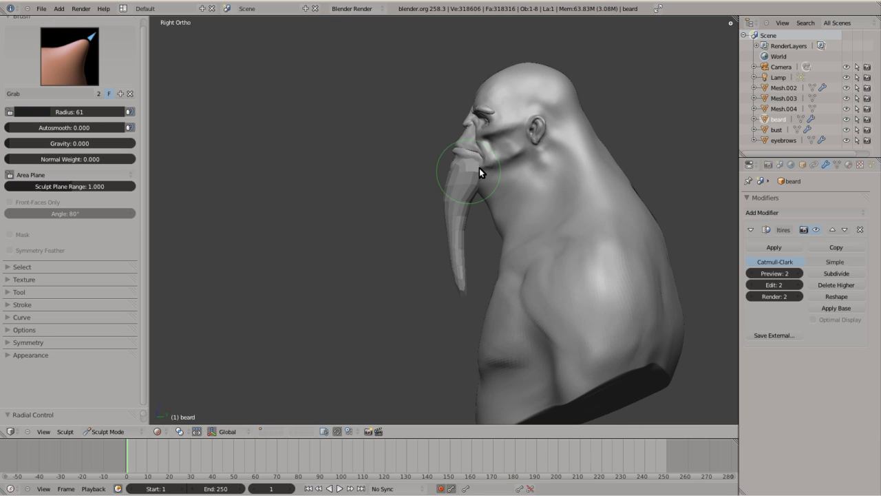
pyautogui.moveTo(480, 172); pyautogui.dragTo(464, 193)
pyautogui.press('KP_1')
pyautogui.press('KP_3')
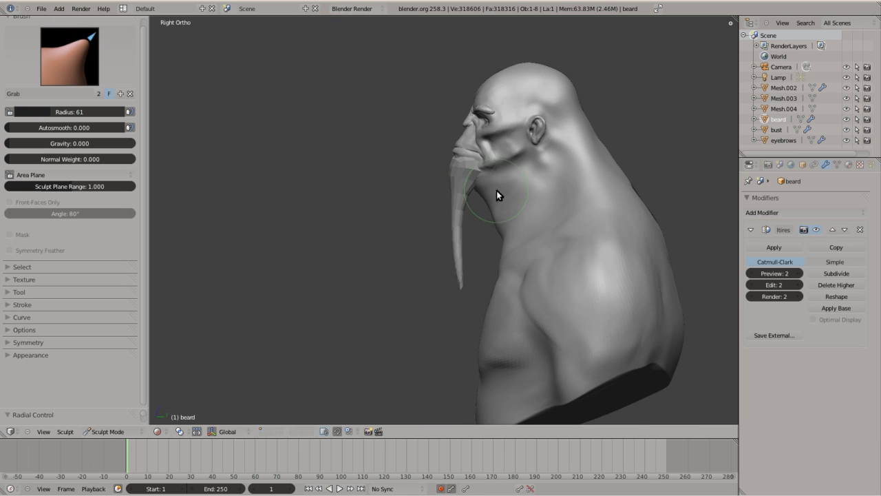
pyautogui.moveTo(497, 190); pyautogui.dragTo(448, 130, button='middle')
# Step: Raise the beard's subdivision twice more and build it up with a smaller Clay Strips brush
pyautogui.press('c')
pyautogui.click(825, 273)
pyautogui.click(825, 274)
pyautogui.click(825, 273)
pyautogui.moveTo(694, 193)
pyautogui.mouseDown(button='middle')
pyautogui.moveTo(331, 197)
pyautogui.moveTo(368, 239)
pyautogui.moveTo(424, 273)
pyautogui.moveTo(464, 340)
pyautogui.moveTo(466, 156)
pyautogui.moveTo(462, 174)
pyautogui.moveTo(455, 219)
pyautogui.moveTo(517, 84)
pyautogui.moveTo(455, 169)
pyautogui.moveTo(368, 128)
pyautogui.moveTo(441, 273)
pyautogui.moveTo(417, 330)
pyautogui.moveTo(447, 237)
pyautogui.moveTo(514, 179)
pyautogui.moveTo(429, 133)
pyautogui.moveTo(395, 207)
pyautogui.moveTo(377, 191)
pyautogui.moveTo(457, 240)
pyautogui.moveTo(469, 207)
pyautogui.moveTo(459, 242)
pyautogui.moveTo(526, 195)
pyautogui.moveTo(442, 142)
pyautogui.moveTo(523, 227)
pyautogui.mouseUp(button='middle')
pyautogui.press('s')
pyautogui.press('c')
pyautogui.click(836, 274)
pyautogui.press('f')
pyautogui.click(418, 228)
# Step: Hook out spiky tufts along the jaw with Snake Hook and Clay Strips, comparing the reference
pyautogui.press('k')
pyautogui.hotkey('alt', 'Tab')
pyautogui.hotkey('alt', 'Tab')
pyautogui.moveTo(653, 335); pyautogui.dragTo(425, 216, button='middle')
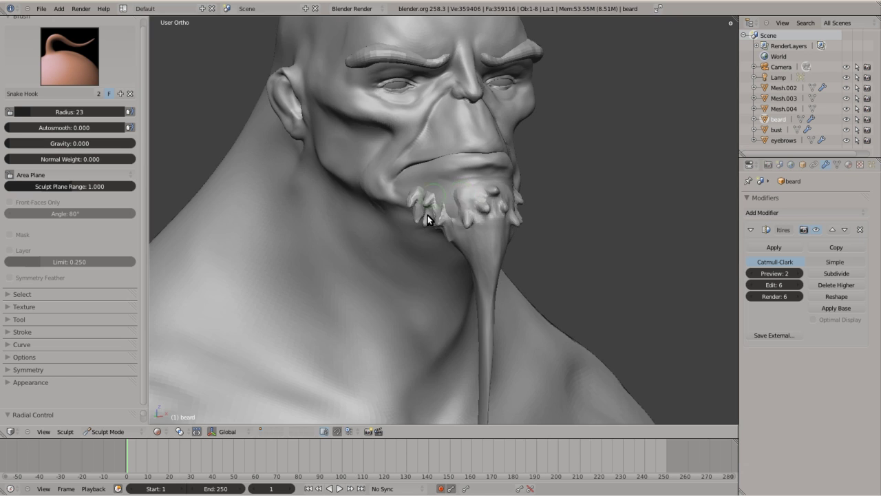
pyautogui.scroll(3, 464, 252)
pyautogui.moveTo(464, 252)
pyautogui.mouseDown(button='middle')
pyautogui.moveTo(412, 208)
pyautogui.moveTo(368, 238)
pyautogui.moveTo(523, 242)
pyautogui.moveTo(488, 197)
pyautogui.moveTo(334, 117)
pyautogui.moveTo(426, 174)
pyautogui.mouseUp(button='middle')
pyautogui.press('c')
pyautogui.scroll(3, 370, 129)
pyautogui.moveTo(485, 206); pyautogui.dragTo(467, 255, button='middle')
pyautogui.moveTo(477, 176)
pyautogui.mouseDown(button='middle')
pyautogui.moveTo(458, 200)
pyautogui.moveTo(448, 172)
pyautogui.moveTo(452, 124)
pyautogui.moveTo(503, 263)
pyautogui.moveTo(480, 270)
pyautogui.moveTo(468, 193)
pyautogui.moveTo(429, 197)
pyautogui.mouseUp(button='middle')
# Step: Refine the beard spikes with the Grab brush, checking side, angled and front views
pyautogui.press('KP_3')
pyautogui.press('g')
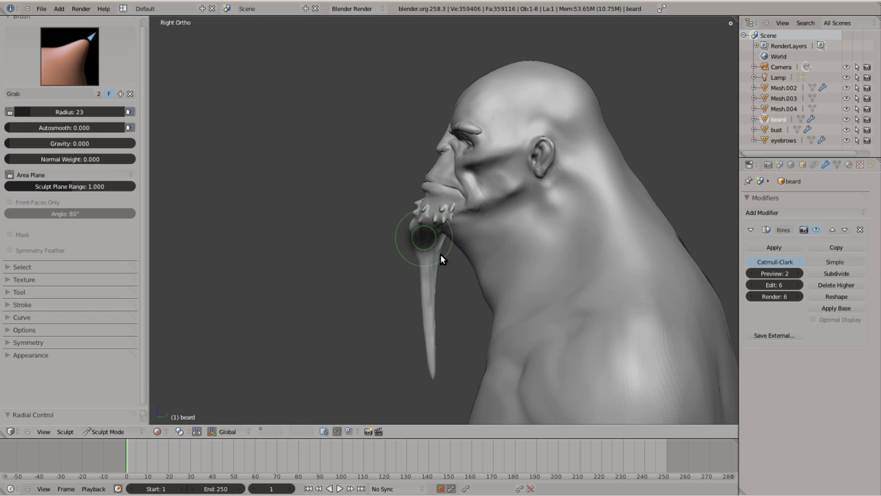
pyautogui.press('KP_1')
pyautogui.press('KP_3')
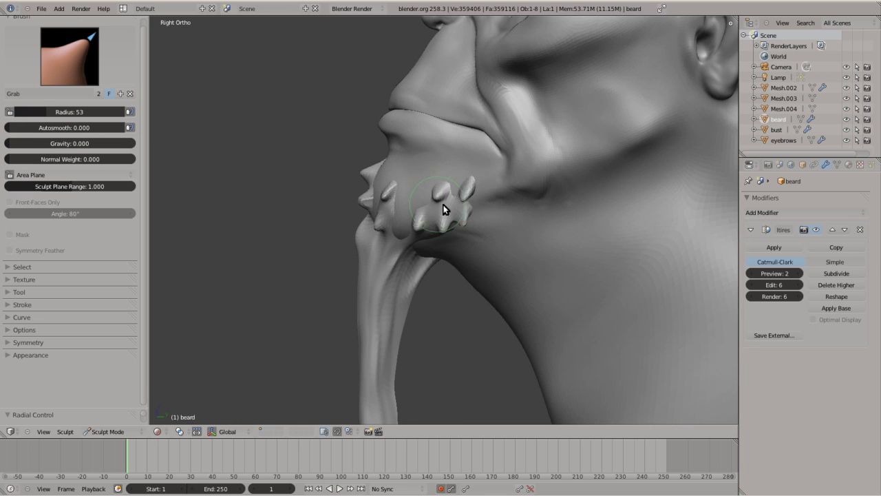
pyautogui.moveTo(378, 195)
pyautogui.mouseDown(button='middle')
pyautogui.moveTo(488, 173)
pyautogui.moveTo(375, 191)
pyautogui.moveTo(301, 219)
pyautogui.mouseUp(button='middle')
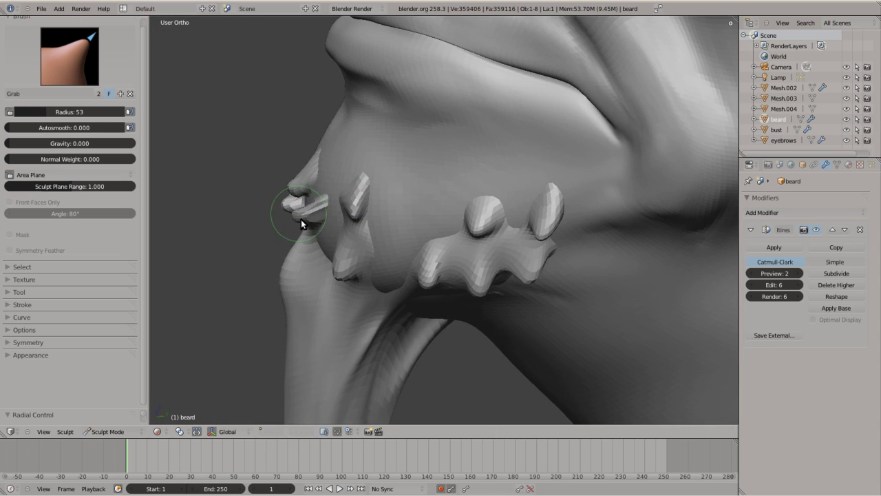
pyautogui.press('KP_1')
pyautogui.scroll(-5, 296, 162)
# Step: Add a cube named 'hair', shrink it and move it behind the ear
pyautogui.hotkey('shift', 'a')
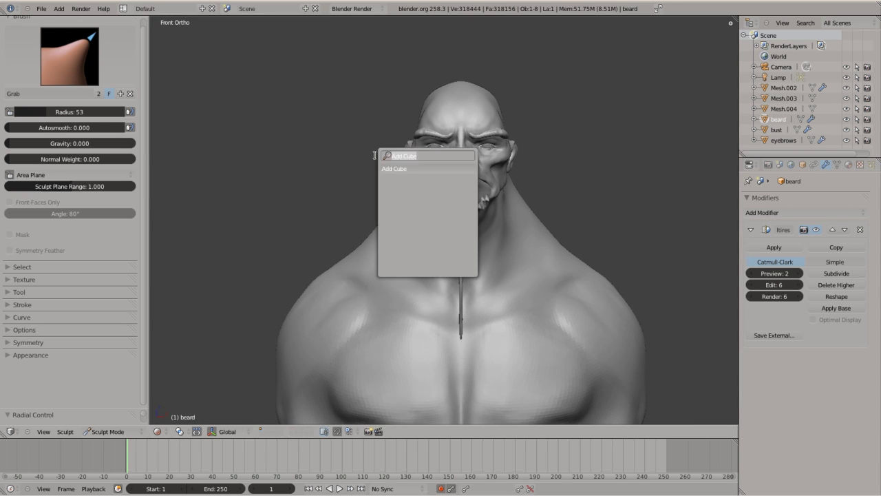
pyautogui.doubleClick(806, 200)
pyautogui.write('hair')
pyautogui.press('Return')
pyautogui.press('KP_3')
pyautogui.press('Tab')
pyautogui.press('g')
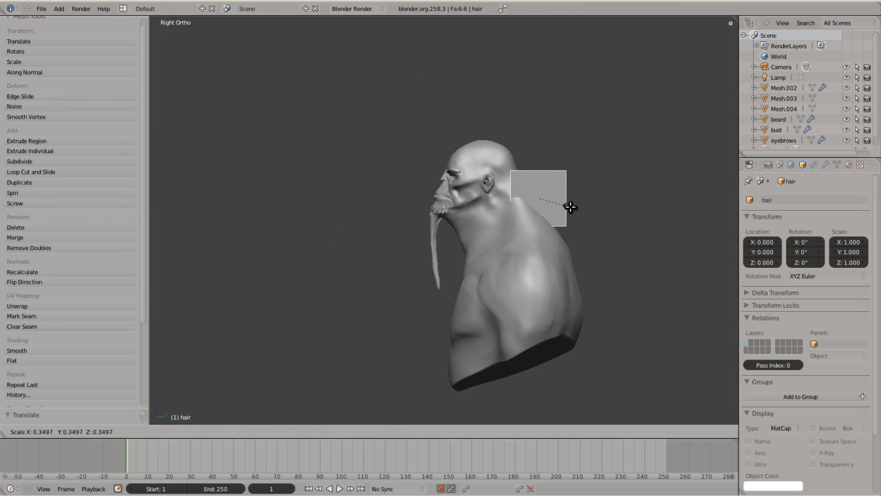
pyautogui.press('Tab')
pyautogui.press('ctrl+KP_1')
# Step: Give the hair a Multires modifier and switch it into Sculpt Mode
pyautogui.click(827, 165)
pyautogui.click(763, 212)
pyautogui.click(669, 326)
pyautogui.press('KP_1')
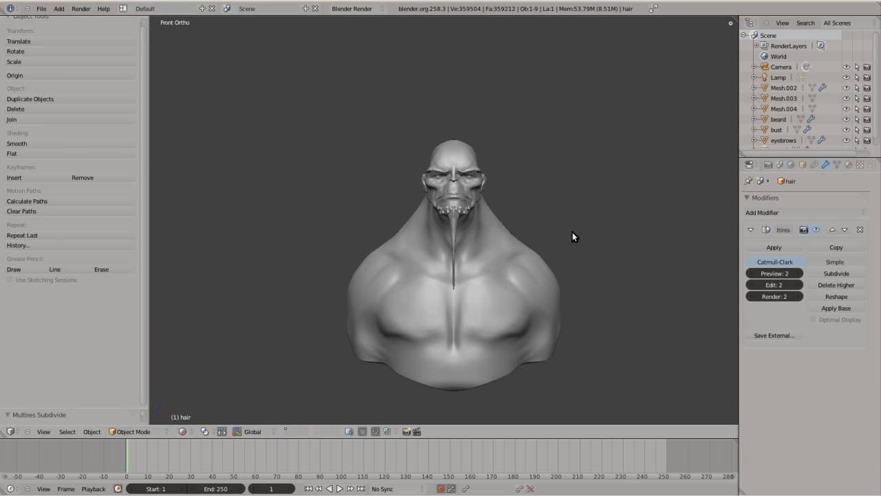
pyautogui.press('KP_3')
pyautogui.click(133, 432)
pyautogui.click(140, 402)
# Step: Shape the hair mass from side and back views and add a subdivision level
pyautogui.moveTo(507, 165)
pyautogui.mouseDown(button='middle')
pyautogui.moveTo(409, 210)
pyautogui.moveTo(442, 214)
pyautogui.moveTo(509, 175)
pyautogui.mouseUp(button='middle')
pyautogui.press('KP_3')
pyautogui.scroll(3, 509, 179)
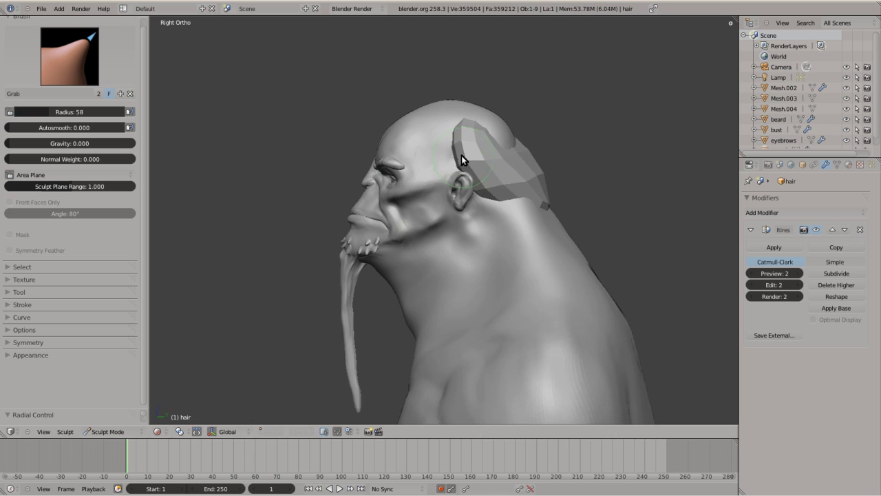
pyautogui.moveTo(473, 142)
pyautogui.mouseDown(button='middle')
pyautogui.moveTo(437, 216)
pyautogui.moveTo(425, 150)
pyautogui.moveTo(476, 138)
pyautogui.moveTo(408, 118)
pyautogui.moveTo(409, 155)
pyautogui.moveTo(435, 133)
pyautogui.moveTo(403, 190)
pyautogui.moveTo(472, 187)
pyautogui.mouseUp(button='middle')
pyautogui.press('KP_3')
pyautogui.click(822, 273)
pyautogui.press('KP_1')
# Step: Build up the hair with Clay Strips at brush size 31, checking three-quarter, side and front views
pyautogui.click(68, 55)
pyautogui.click(181, 75)
pyautogui.click(412, 111)
pyautogui.moveTo(412, 111)
pyautogui.mouseDown(button='middle')
pyautogui.moveTo(443, 124)
pyautogui.moveTo(508, 216)
pyautogui.mouseUp(button='middle')
pyautogui.moveTo(365, 169)
pyautogui.mouseDown(button='middle')
pyautogui.moveTo(464, 106)
pyautogui.moveTo(390, 61)
pyautogui.moveTo(407, 63)
pyautogui.moveTo(447, 169)
pyautogui.moveTo(285, 101)
pyautogui.mouseUp(button='middle')
pyautogui.scroll(-4, 358, 123)
pyautogui.press('KP_3')
pyautogui.press('KP_1')
# Step: Check the orc reference, move the new cube above the head, and add a Multires subdivision
pyautogui.click(490, 492)
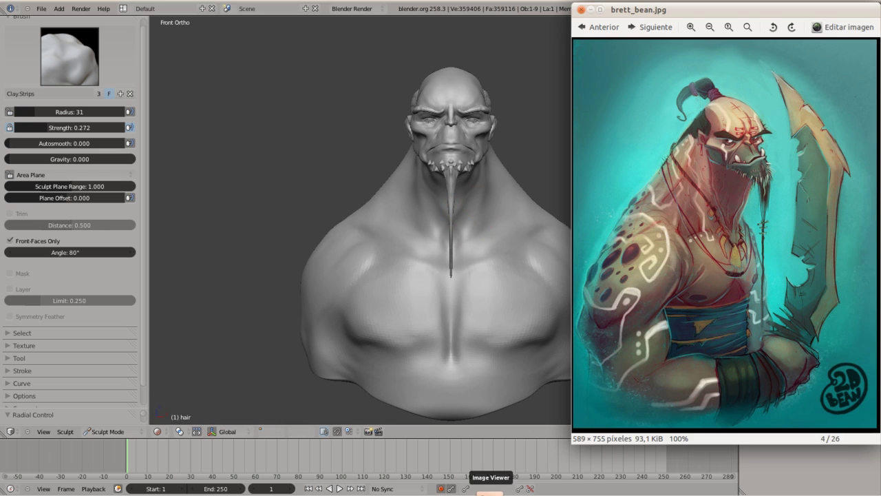
pyautogui.click(491, 490)
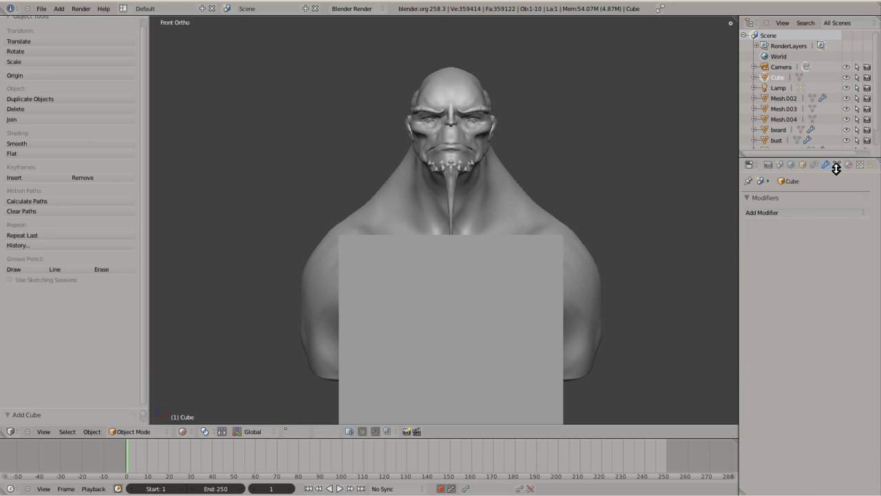
pyautogui.press('KP_3')
pyautogui.press('g')
pyautogui.click(496, 150)
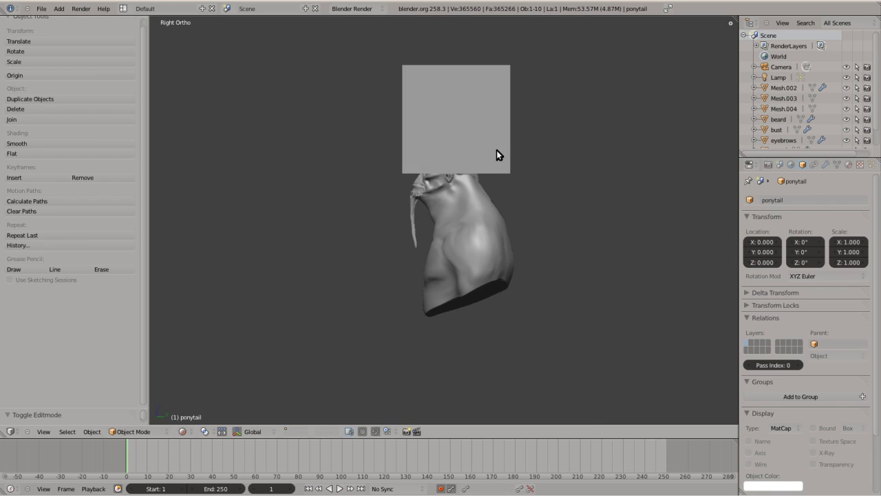
pyautogui.press('KP_1')
pyautogui.click(777, 215)
pyautogui.click(837, 274)
# Step: Smooth the ponytail object with a radius-76 brush, then grab it upward into a ponytail
pyautogui.press('KP_3')
pyautogui.hotkey('ctrl', 'Tab')
pyautogui.press('f')
pyautogui.click(438, 113)
pyautogui.moveTo(441, 117)
pyautogui.mouseDown()
pyautogui.moveTo(493, 138)
pyautogui.moveTo(486, 102)
pyautogui.mouseUp()
pyautogui.press('g')
pyautogui.press('KP_1')
pyautogui.moveTo(430, 119); pyautogui.dragTo(442, 111)
# Step: Add another Multires subdivision level and set up Clay Strips with brush size 31
pyautogui.press('KP_6')
pyautogui.press('KP_6')
pyautogui.press('KP_6')
pyautogui.press('KP_3')
pyautogui.press('KP_6')
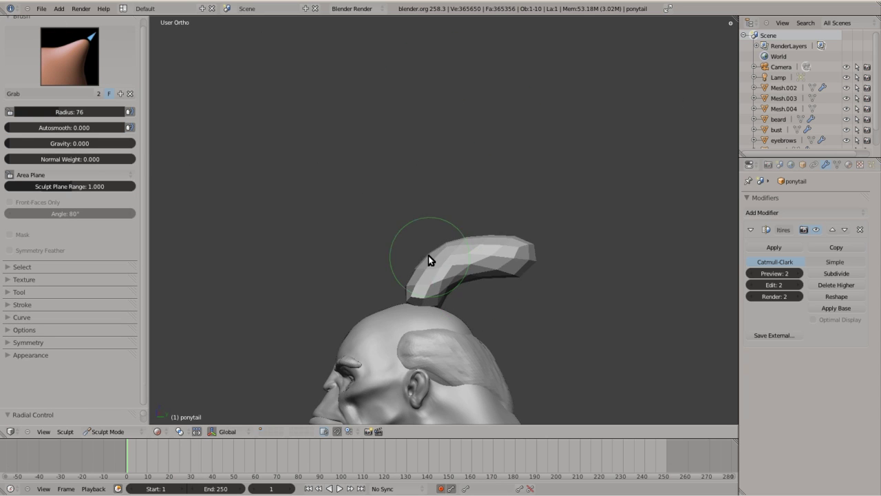
pyautogui.press('KP_1')
pyautogui.press('KP_3')
pyautogui.click(837, 273)
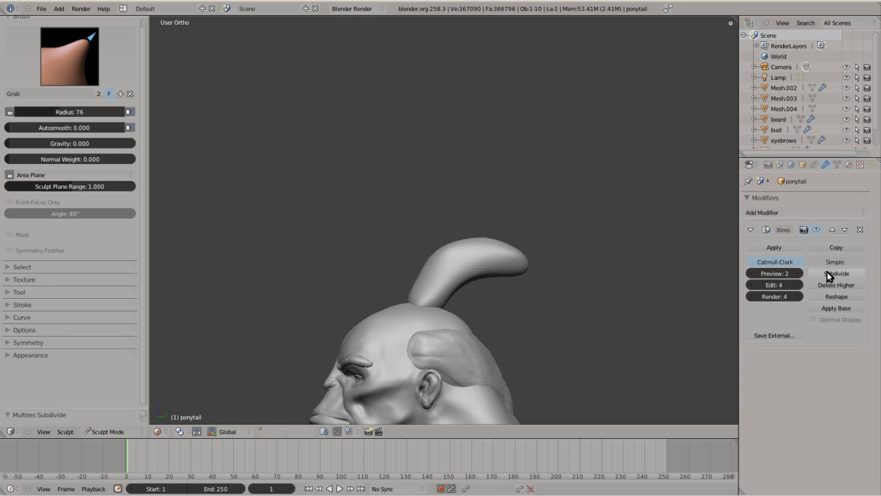
pyautogui.press('3')
pyautogui.moveTo(336, 148); pyautogui.dragTo(456, 290, button='middle')
pyautogui.press('f')
pyautogui.click(418, 221)
pyautogui.moveTo(419, 221)
pyautogui.mouseDown(button='middle')
pyautogui.moveTo(436, 283)
pyautogui.moveTo(385, 216)
pyautogui.moveTo(452, 288)
pyautogui.moveTo(448, 248)
pyautogui.moveTo(466, 246)
pyautogui.moveTo(319, 245)
pyautogui.mouseUp(button='middle')
# Step: Pull the ponytail into a long hook with Snake Hook, bending its tip downward
pyautogui.press('KP_3')
pyautogui.click(492, 490)
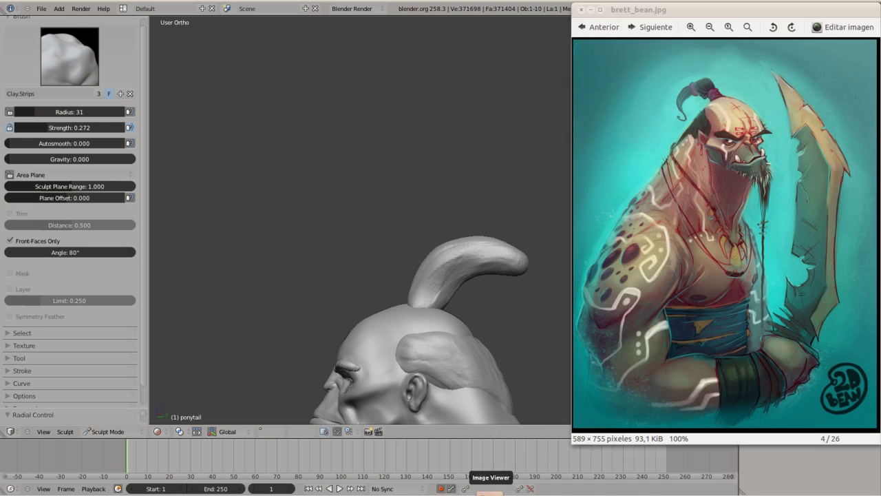
pyautogui.press('k')
pyautogui.moveTo(516, 250); pyautogui.dragTo(515, 271)
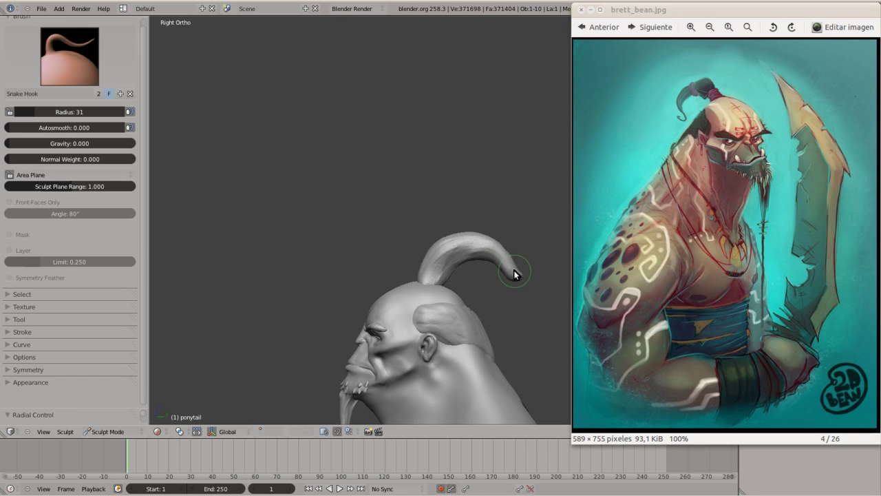
pyautogui.moveTo(516, 271); pyautogui.dragTo(524, 264, button='middle')
pyautogui.moveTo(524, 263)
pyautogui.mouseDown()
pyautogui.moveTo(524, 332)
pyautogui.moveTo(438, 315)
pyautogui.mouseUp()
pyautogui.moveTo(439, 315); pyautogui.dragTo(449, 262, button='middle')
# Step: Lengthen the ponytail's hooked tip, then check it from the front and side views
pyautogui.keyDown('shift'); pyautogui.moveTo(449, 262); pyautogui.dragTo(419, 241); pyautogui.keyUp('shift')
pyautogui.moveTo(419, 241)
pyautogui.keyDown('shift'); pyautogui.mouseDown(button='middle')
pyautogui.moveTo(462, 148)
pyautogui.moveTo(508, 192)
pyautogui.mouseUp(button='middle'); pyautogui.keyUp('shift')
pyautogui.press('KP_3')
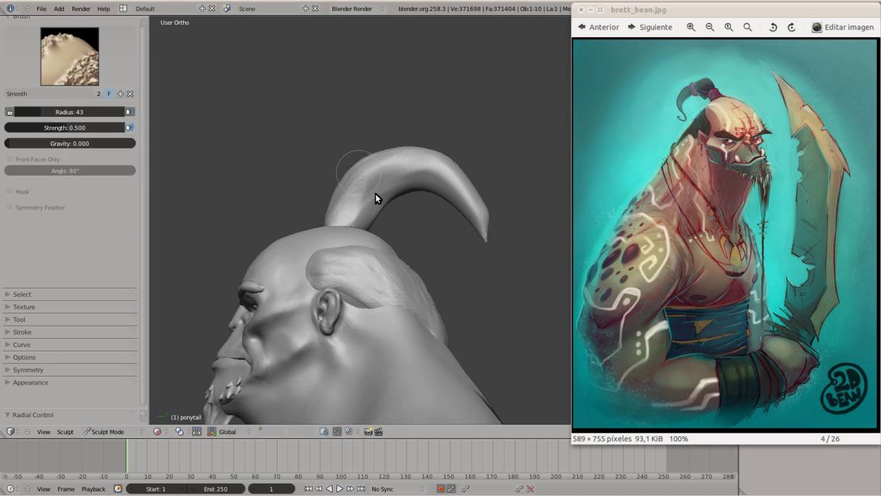
pyautogui.keyDown('shift'); pyautogui.moveTo(375, 193); pyautogui.dragTo(366, 207, button='middle'); pyautogui.keyUp('shift')
pyautogui.moveTo(420, 213)
pyautogui.mouseDown()
pyautogui.moveTo(482, 234)
pyautogui.moveTo(422, 232)
pyautogui.mouseUp()
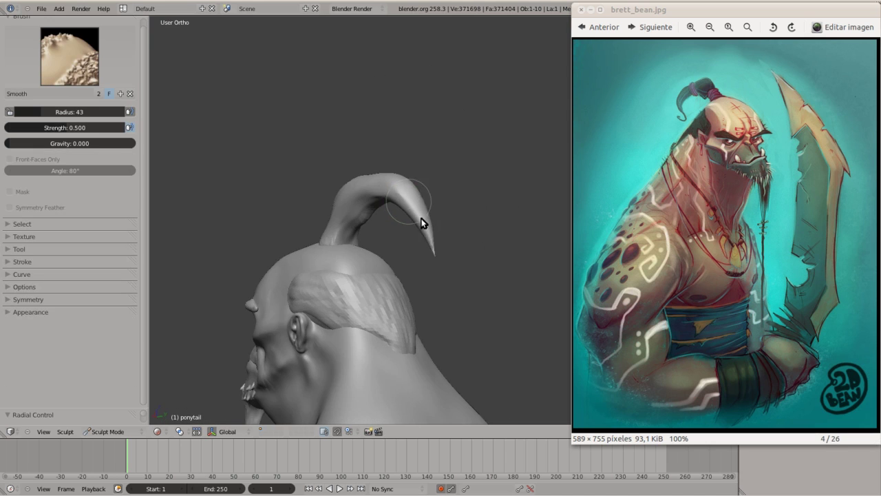
pyautogui.press('KP_1')
pyautogui.press('KP_3')
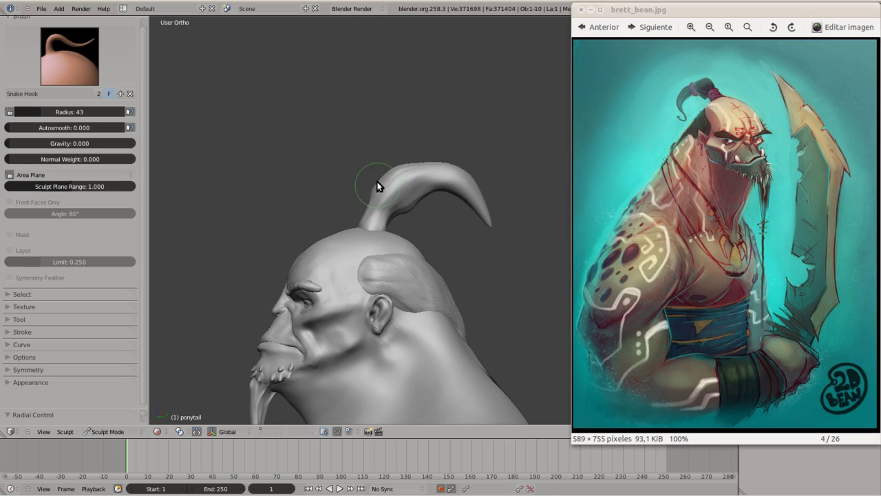
pyautogui.press('KP_1')
pyautogui.keyDown('shift'); pyautogui.moveTo(374, 186); pyautogui.dragTo(422, 159, button='middle'); pyautogui.keyUp('shift')
# Step: Add an 8-vertex cylinder with no end caps
pyautogui.click(535, 163)
pyautogui.press('space')
pyautogui.write('cylin')
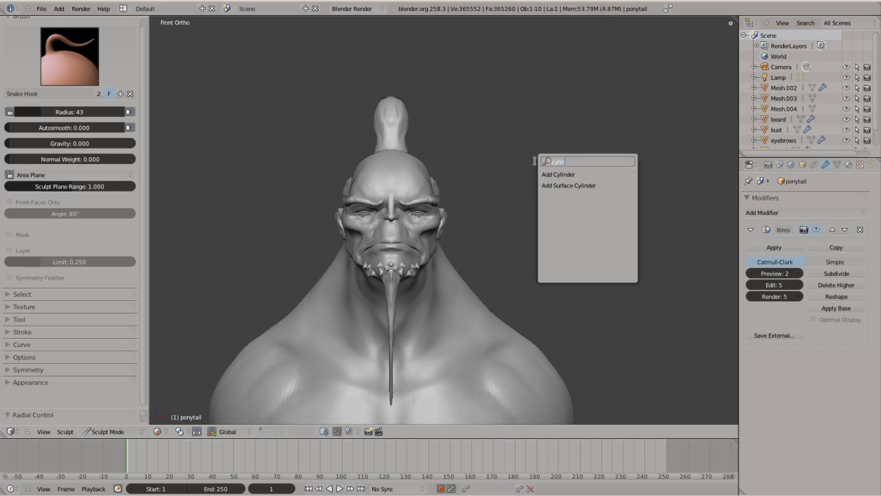
pyautogui.press('Return')
pyautogui.moveTo(77, 319); pyautogui.dragTo(25, 384)
pyautogui.click(25, 382)
# Step: Give the cylinder a Solidify modifier with 0.1 thickness
pyautogui.click(764, 212)
pyautogui.click(668, 348)
pyautogui.moveTo(668, 348); pyautogui.dragTo(782, 266, button='middle')
pyautogui.write('0.1')
pyautogui.press('Return')
pyautogui.press('KP_1')
pyautogui.press('Tab')
# Step: Move the cylinder ring onto the base of the ponytail
pyautogui.press('KP_3')
pyautogui.press('g')
pyautogui.click(452, 216)
pyautogui.press('KP_Decimal')
pyautogui.scroll(-3, 589, 238)
pyautogui.scroll(-3, 517, 241)
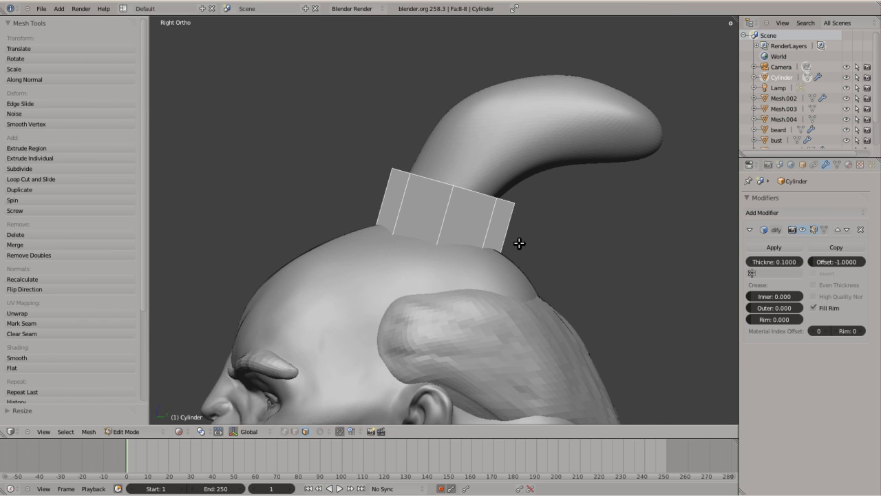
pyautogui.press('Tab')
pyautogui.moveTo(527, 252); pyautogui.dragTo(762, 245, button='middle')
# Step: Select the Cylinder ring band in Sculpt Mode and inspect it around the ponytail
pyautogui.press('KP_1')
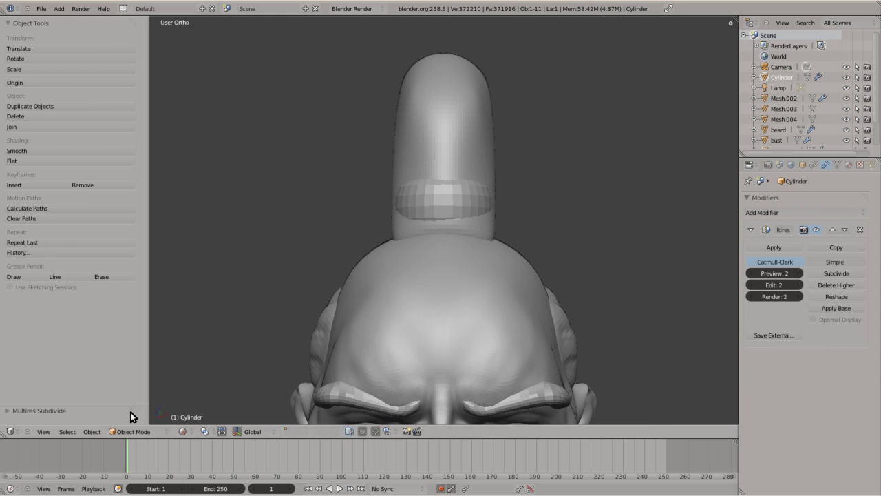
pyautogui.hotkey('ctrl', 'Tab')
pyautogui.press('KP_3')
pyautogui.press('KP_1')
pyautogui.press('KP_3')
pyautogui.click(781, 48)
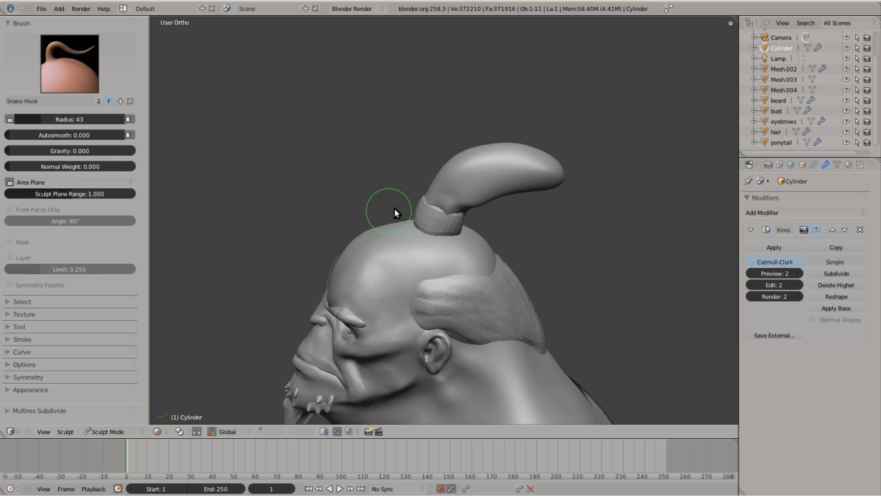
pyautogui.press('c')
pyautogui.scroll(5, 383, 207)
pyautogui.moveTo(413, 118)
pyautogui.mouseDown(button='middle')
pyautogui.moveTo(511, 173)
pyautogui.moveTo(328, 217)
pyautogui.moveTo(492, 211)
pyautogui.mouseUp(button='middle')
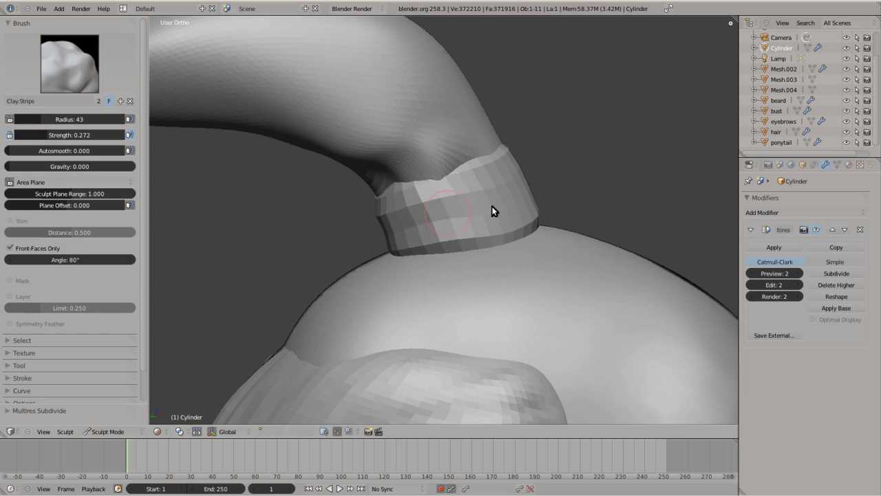
pyautogui.scroll(-5, 338, 176)
pyautogui.moveTo(338, 175); pyautogui.dragTo(634, 158, button='middle')
pyautogui.press('KP_3')
# Step: Select the ponytail object and grab its tip into a bend
pyautogui.click(782, 142)
pyautogui.press('g')
pyautogui.moveTo(509, 189)
pyautogui.mouseDown()
pyautogui.moveTo(493, 189)
pyautogui.moveTo(540, 197)
pyautogui.mouseUp()
pyautogui.press('KP_7')
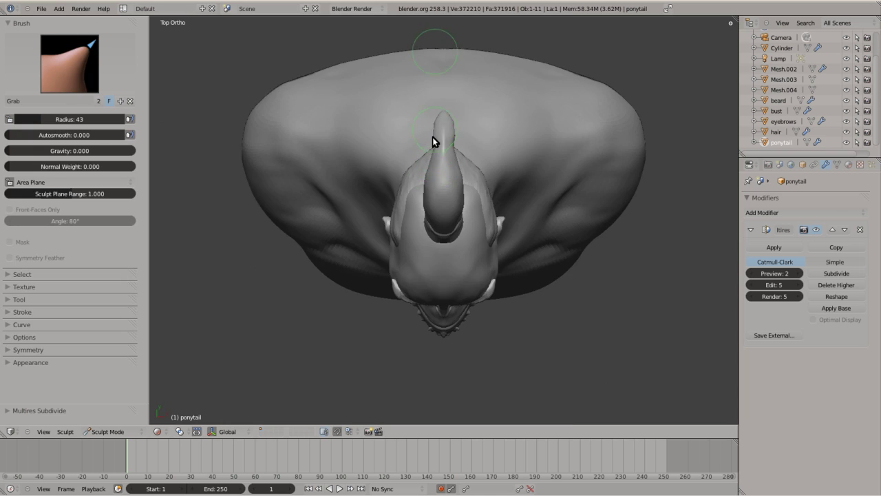
pyautogui.press('KP_3')
# Step: Duplicate the ring band, scale the copy smaller, and slide it up the ponytail
pyautogui.hotkey('ctrl', 'Tab')
pyautogui.hotkey('shift', 'd')
pyautogui.press('Tab')
pyautogui.press('ctrl+KP_1')
pyautogui.press('s')
pyautogui.click(502, 208)
pyautogui.press('KP_3')
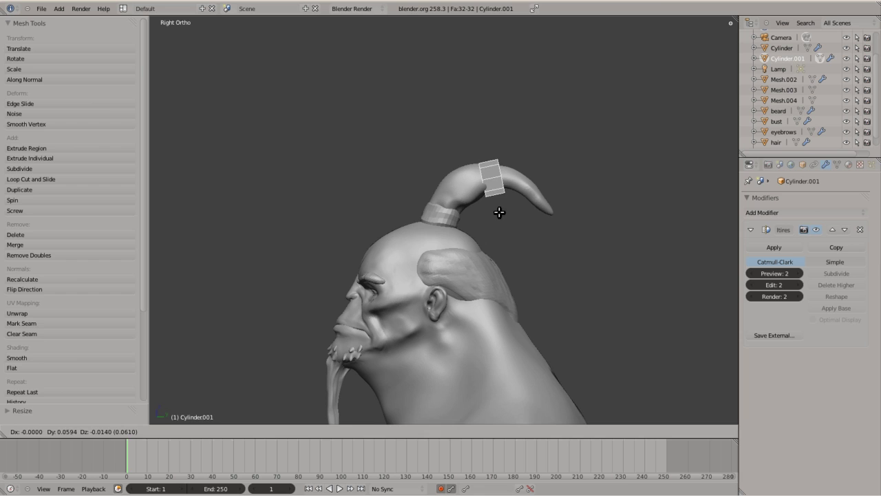
pyautogui.press('Tab')
pyautogui.rightClick(442, 212)
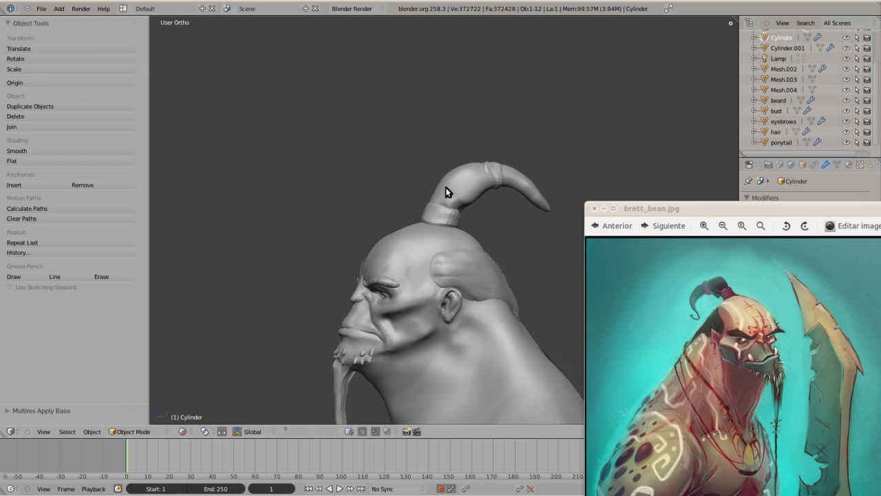
# Step: Switch between Sculpt and Object Mode, selecting the lower and upper ring bands in the outliner
pyautogui.hotkey('ctrl', 'Tab')
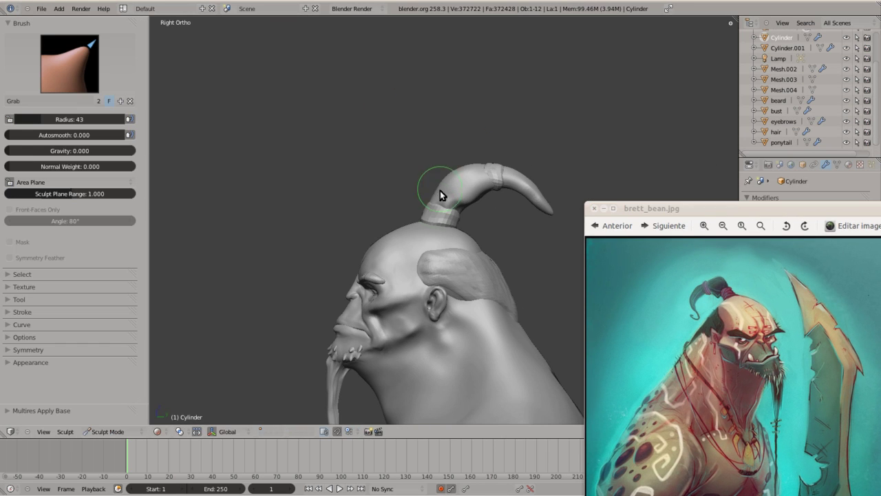
pyautogui.click(765, 142)
pyautogui.press('KP_1')
pyautogui.click(782, 37)
pyautogui.moveTo(434, 158)
pyautogui.mouseDown(button='middle')
pyautogui.moveTo(403, 170)
pyautogui.moveTo(404, 197)
pyautogui.moveTo(369, 144)
pyautogui.mouseUp(button='middle')
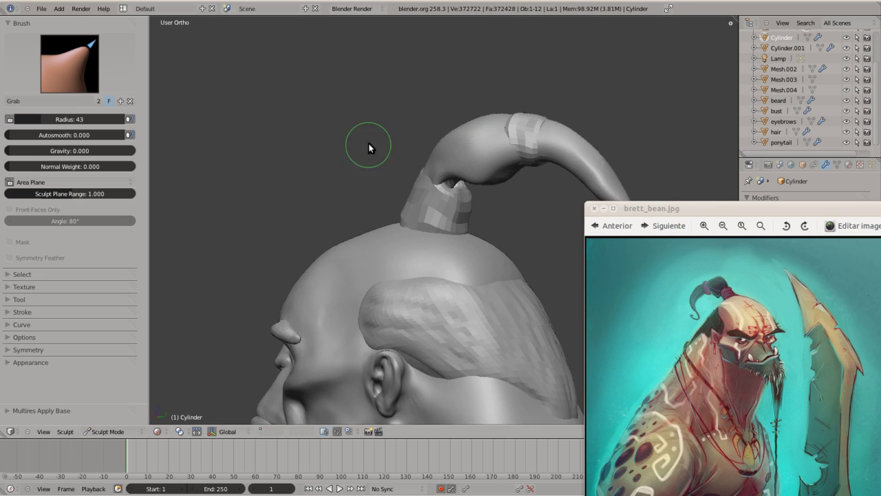
pyautogui.click(787, 47)
pyautogui.click(108, 431)
pyautogui.click(131, 397)
pyautogui.moveTo(518, 179); pyautogui.dragTo(523, 133, button='middle')
pyautogui.press('KP_1')
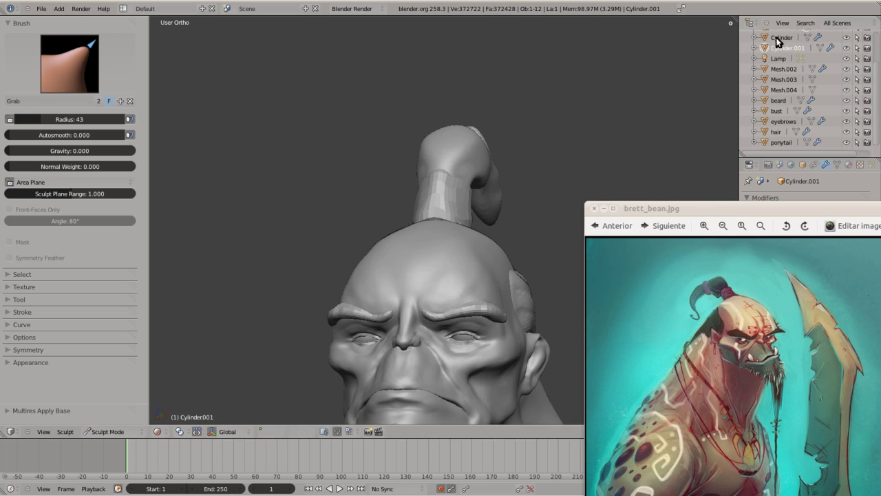
pyautogui.click(782, 38)
pyautogui.moveTo(386, 172)
pyautogui.mouseDown(button='middle')
pyautogui.moveTo(423, 175)
pyautogui.moveTo(474, 160)
pyautogui.moveTo(437, 215)
pyautogui.moveTo(476, 165)
pyautogui.moveTo(452, 220)
pyautogui.moveTo(421, 215)
pyautogui.moveTo(449, 203)
pyautogui.moveTo(462, 234)
pyautogui.moveTo(440, 190)
pyautogui.moveTo(480, 130)
pyautogui.moveTo(468, 171)
pyautogui.moveTo(492, 144)
pyautogui.moveTo(478, 153)
pyautogui.moveTo(388, 144)
pyautogui.moveTo(419, 181)
pyautogui.moveTo(429, 157)
pyautogui.mouseUp(button='middle')
# Step: Select the ponytail with Grab and Clay Strips brushes and orbit to its tip
pyautogui.press('g')
pyautogui.scroll(3, 421, 212)
pyautogui.press('c')
pyautogui.scroll(-4, 430, 203)
pyautogui.rightClick(478, 154)
pyautogui.scroll(4, 260, 89)
pyautogui.scroll(-3, 260, 88)
pyautogui.moveTo(390, 191)
pyautogui.mouseDown(button='middle')
pyautogui.moveTo(546, 237)
pyautogui.moveTo(335, 163)
pyautogui.moveTo(434, 163)
pyautogui.mouseUp(button='middle')
pyautogui.scroll(-5, 434, 163)
pyautogui.press('KP_1')
pyautogui.press('KP_3')
# Step: Grab the ponytail tip into a curl folding over the upper band, then smooth it
pyautogui.press('g')
pyautogui.moveTo(447, 142); pyautogui.dragTo(487, 158)
pyautogui.moveTo(487, 158)
pyautogui.mouseDown(button='middle')
pyautogui.moveTo(413, 149)
pyautogui.moveTo(478, 101)
pyautogui.mouseUp(button='middle')
pyautogui.press('KP_3')
pyautogui.scroll(3, 458, 137)
pyautogui.moveTo(455, 184)
pyautogui.mouseDown(button='middle')
pyautogui.moveTo(442, 186)
pyautogui.moveTo(481, 205)
pyautogui.moveTo(350, 177)
pyautogui.moveTo(443, 197)
pyautogui.moveTo(403, 220)
pyautogui.moveTo(408, 158)
pyautogui.mouseUp(button='middle')
pyautogui.hotkey('shift', 's')
pyautogui.press('g')
# Step: Return to Object Mode, reselect the ponytail, and leave it in place after a cancelled move
pyautogui.press('KP_3')
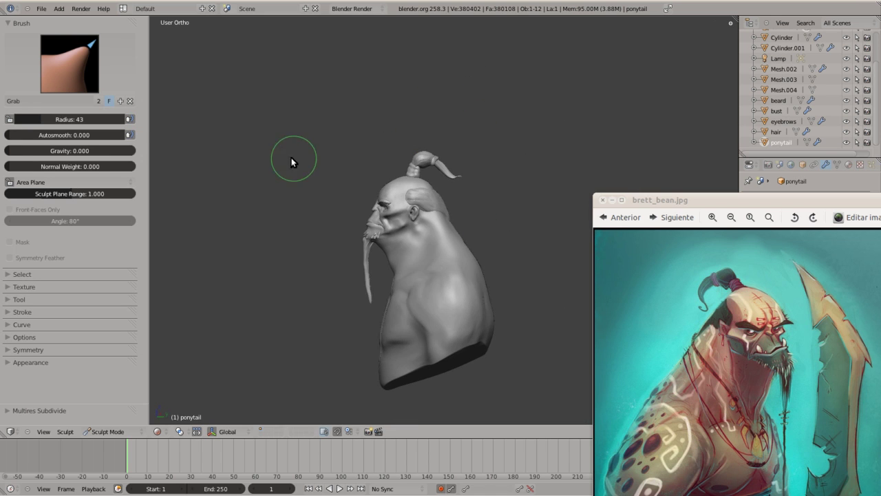
pyautogui.click(108, 431)
pyautogui.click(101, 374)
pyautogui.rightClick(529, 210)
pyautogui.click(783, 141)
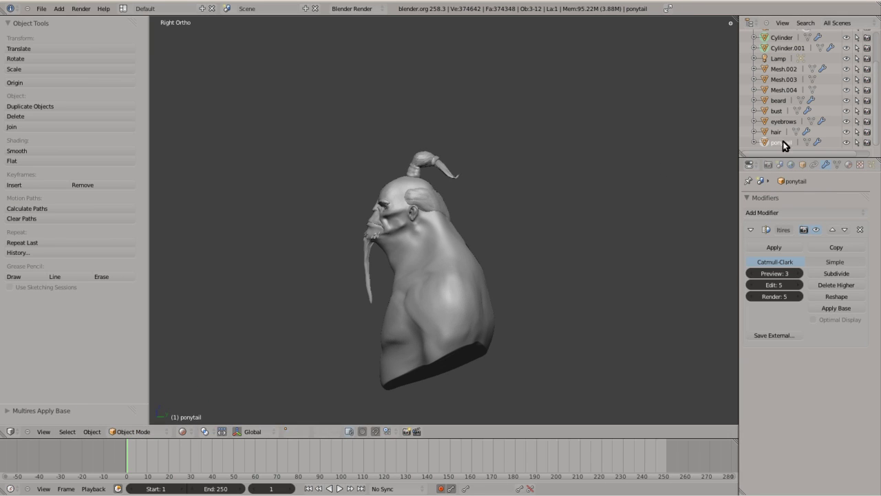
pyautogui.press('g')
pyautogui.click(523, 255)
pyautogui.click(205, 431)
pyautogui.click(226, 376)
pyautogui.click(92, 431)
pyautogui.press('g')
pyautogui.press('KP_Decimal')
pyautogui.rightClick(450, 262)
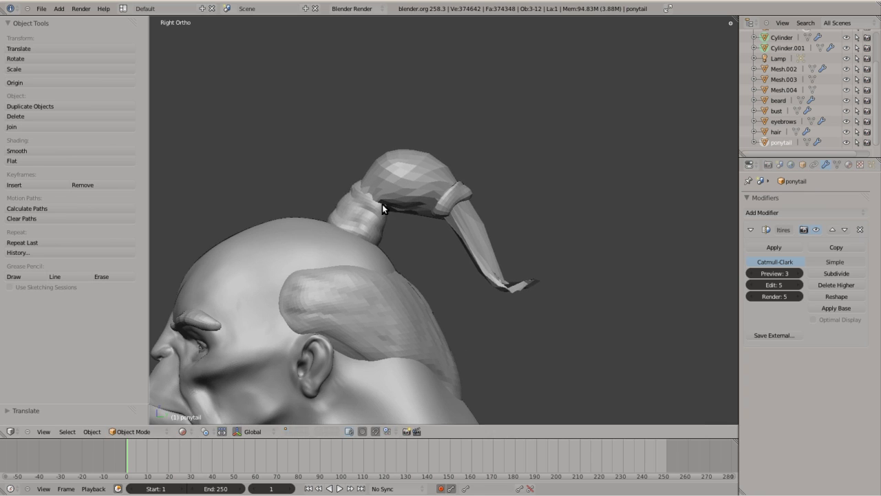